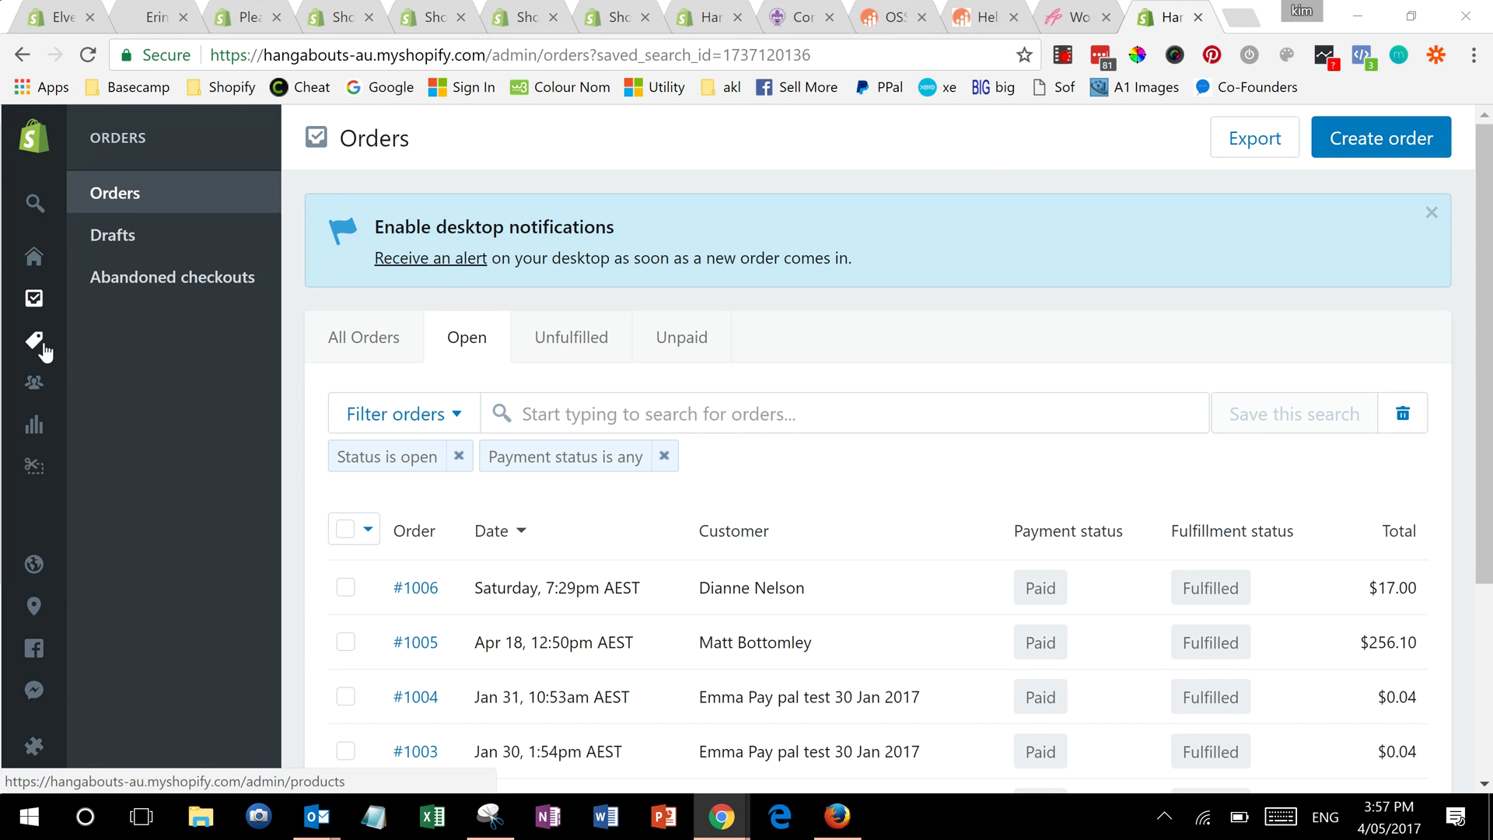
Show the All Orders list, #1006 through #1002, without the open-status filter
mouse_move(39, 346)
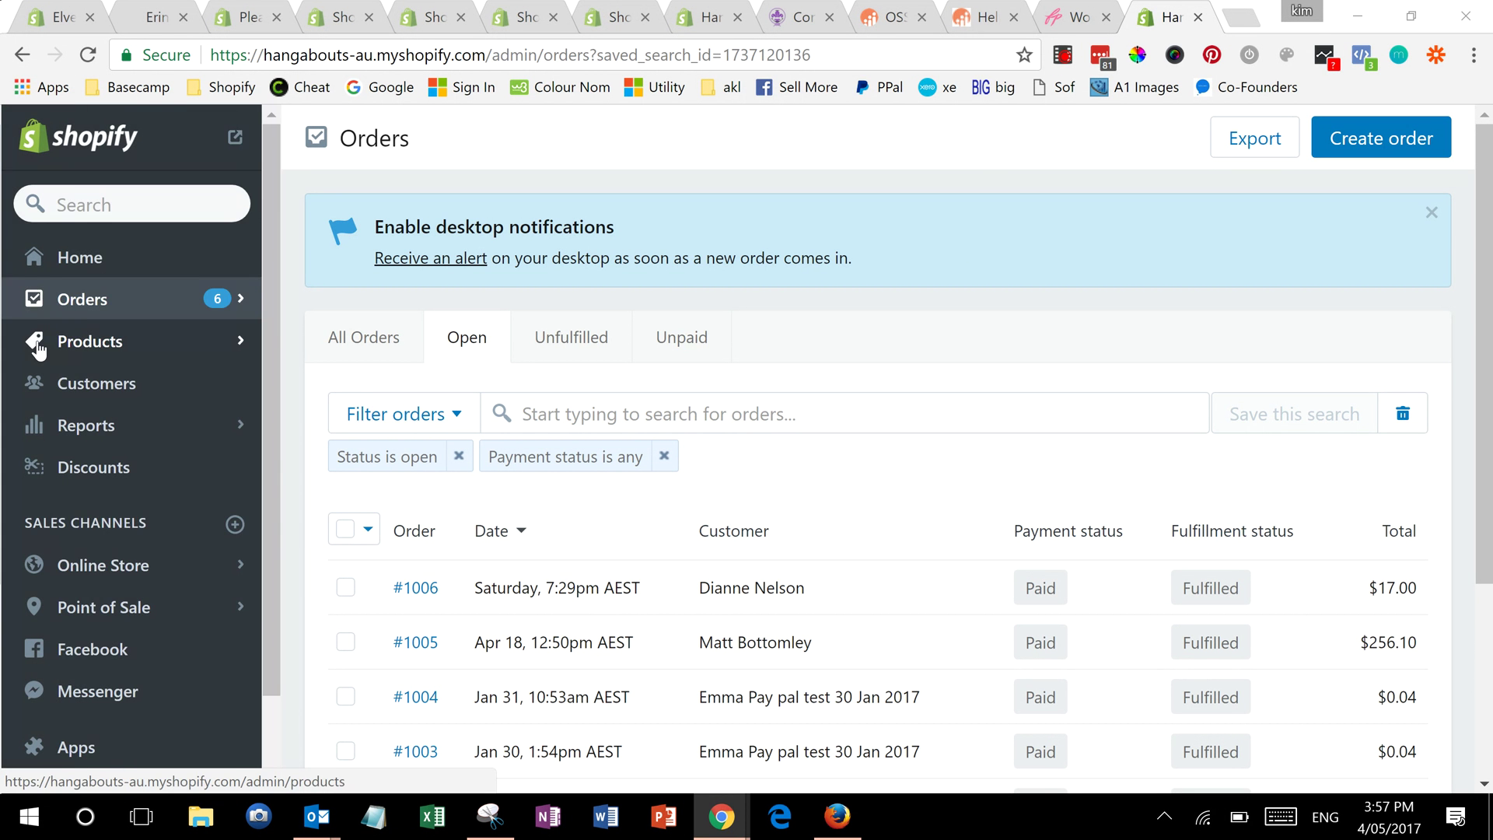
left_click(77, 302)
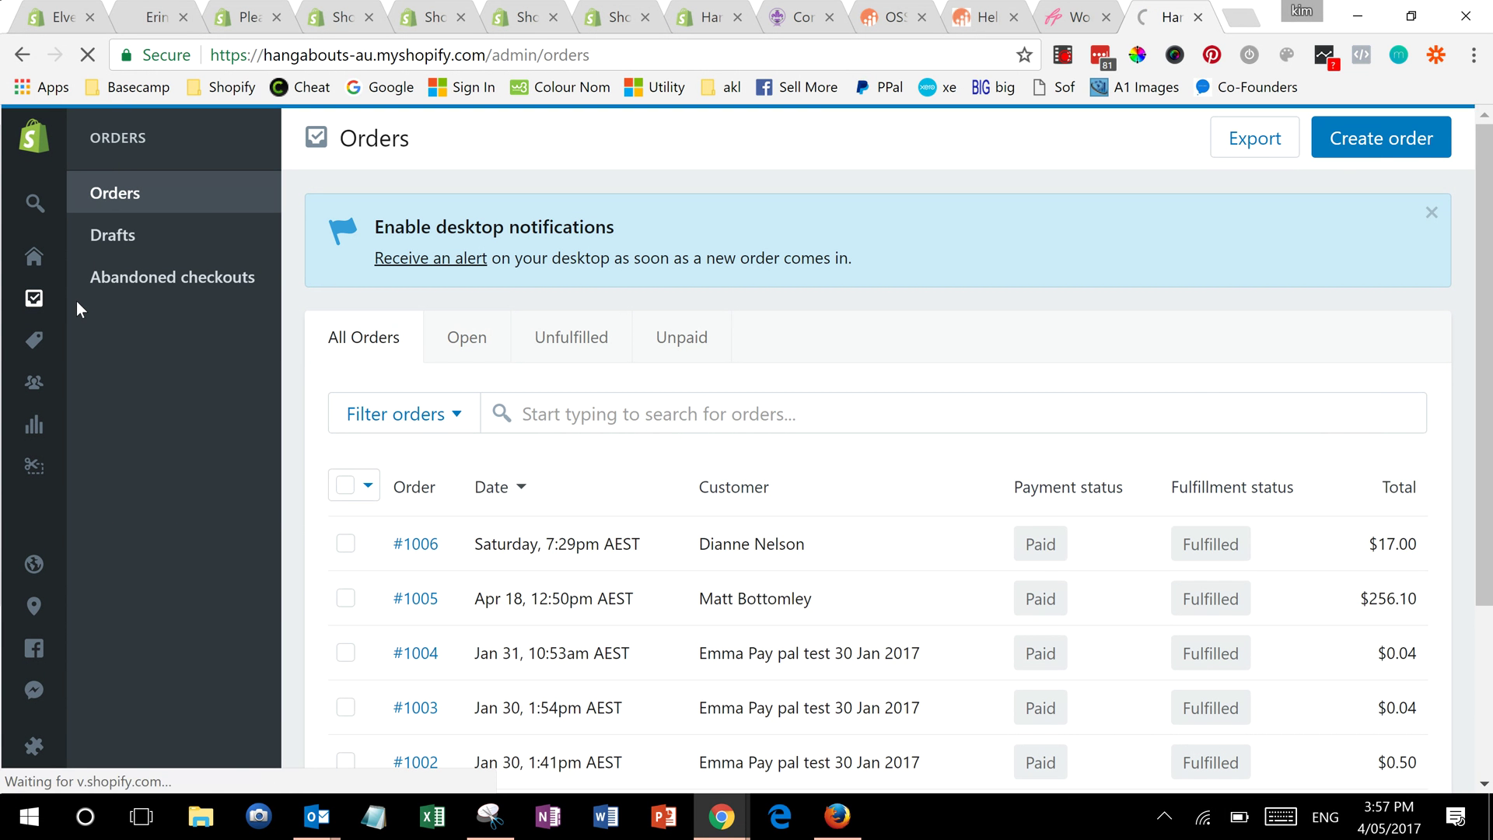
Create a new order with one A4 Ticket Frame Inserts at $24.42 from Popular products
left_click(1375, 143)
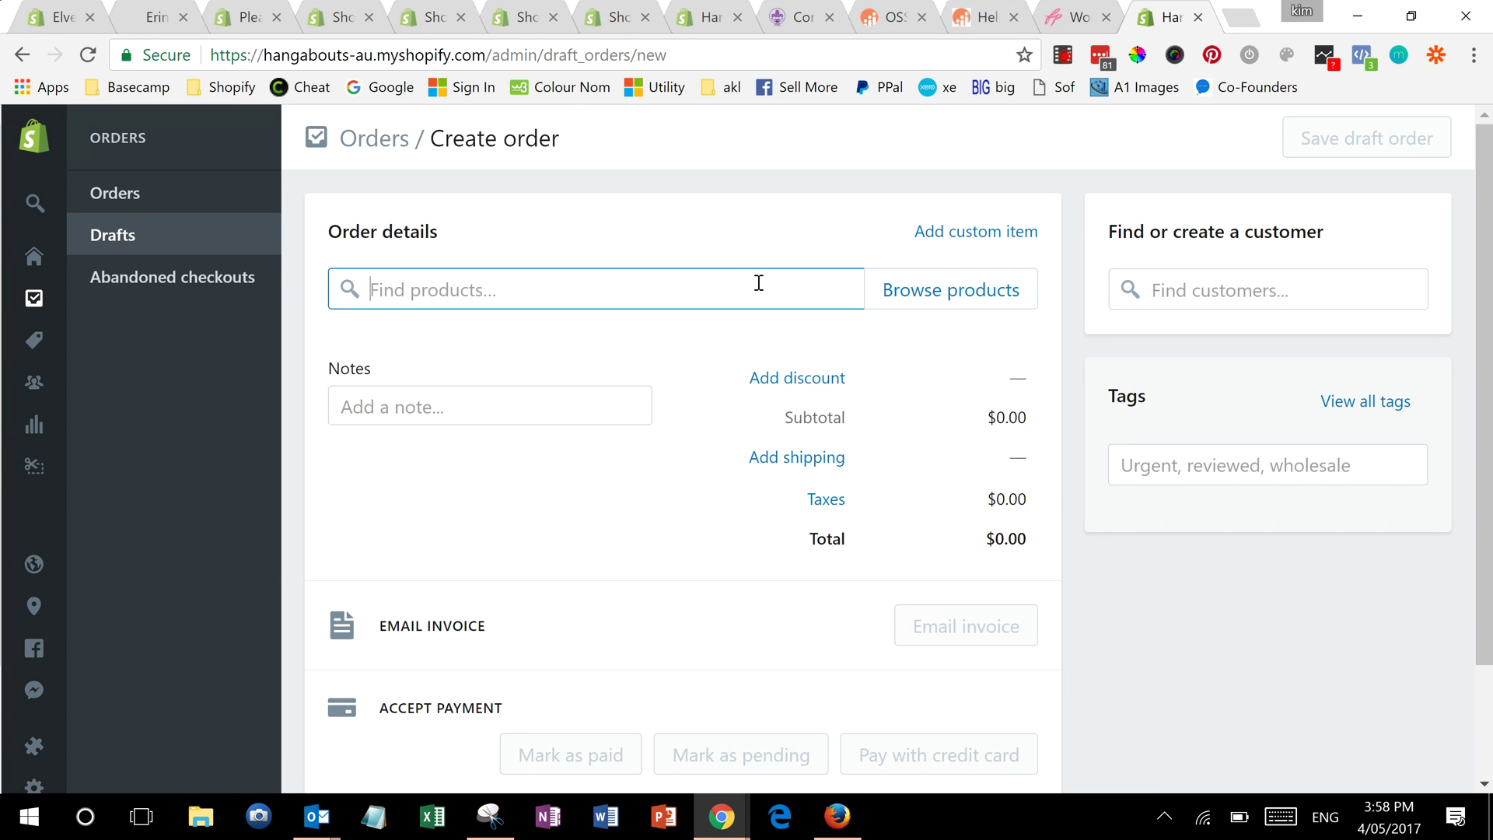
left_click(918, 298)
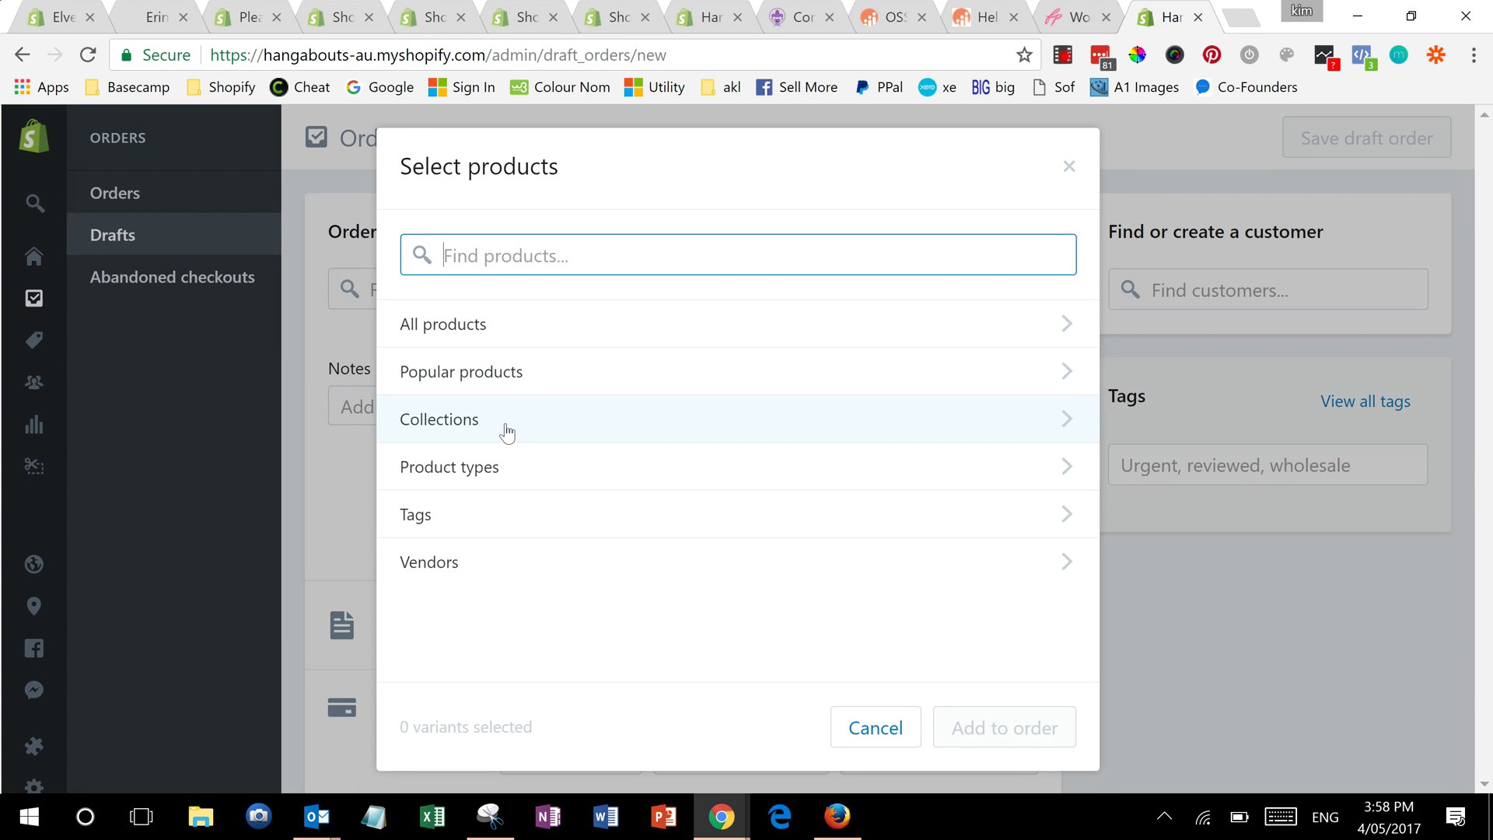
left_click(479, 373)
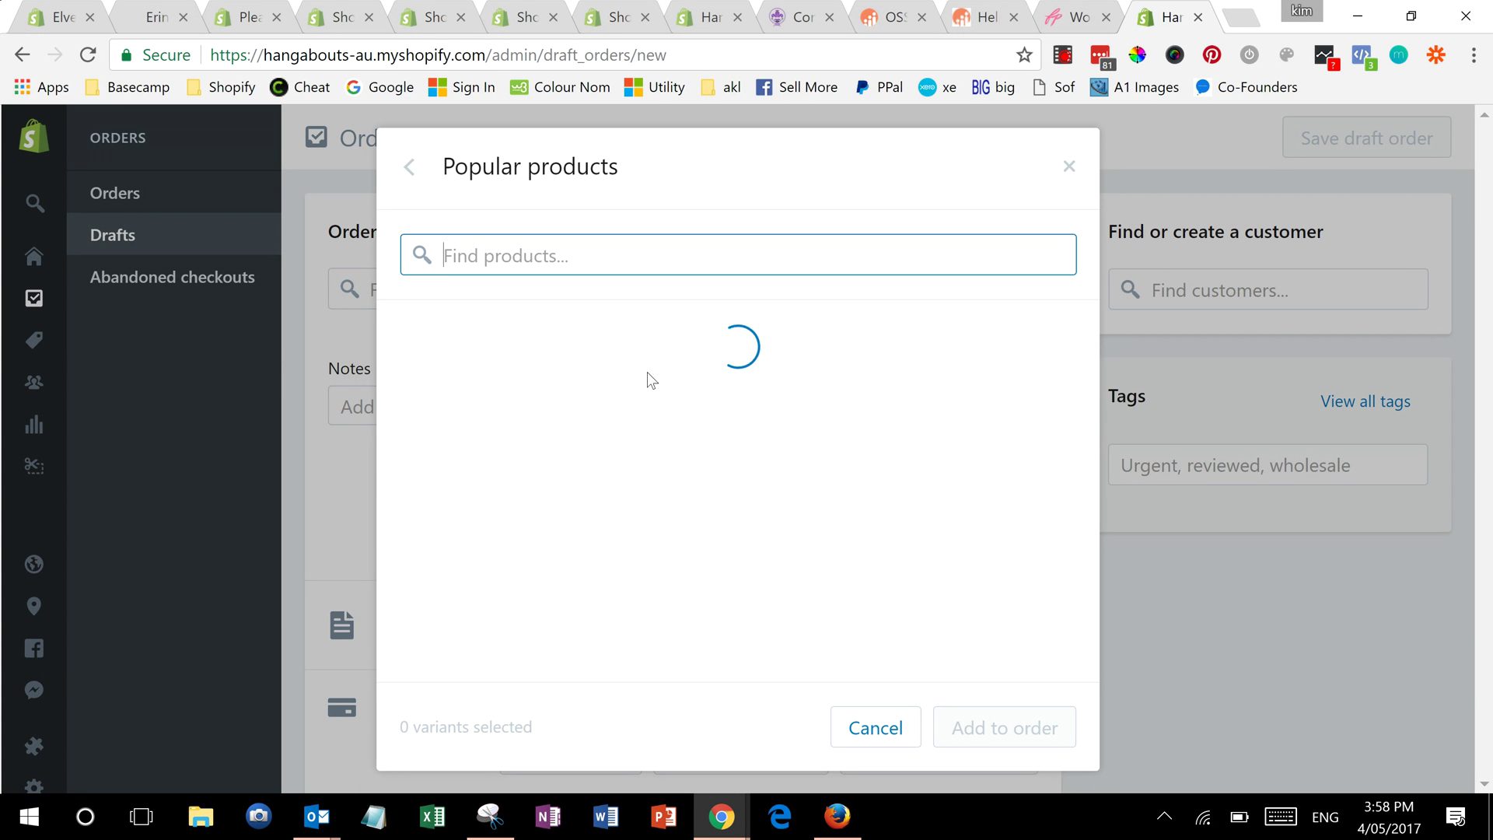
double_click(620, 392)
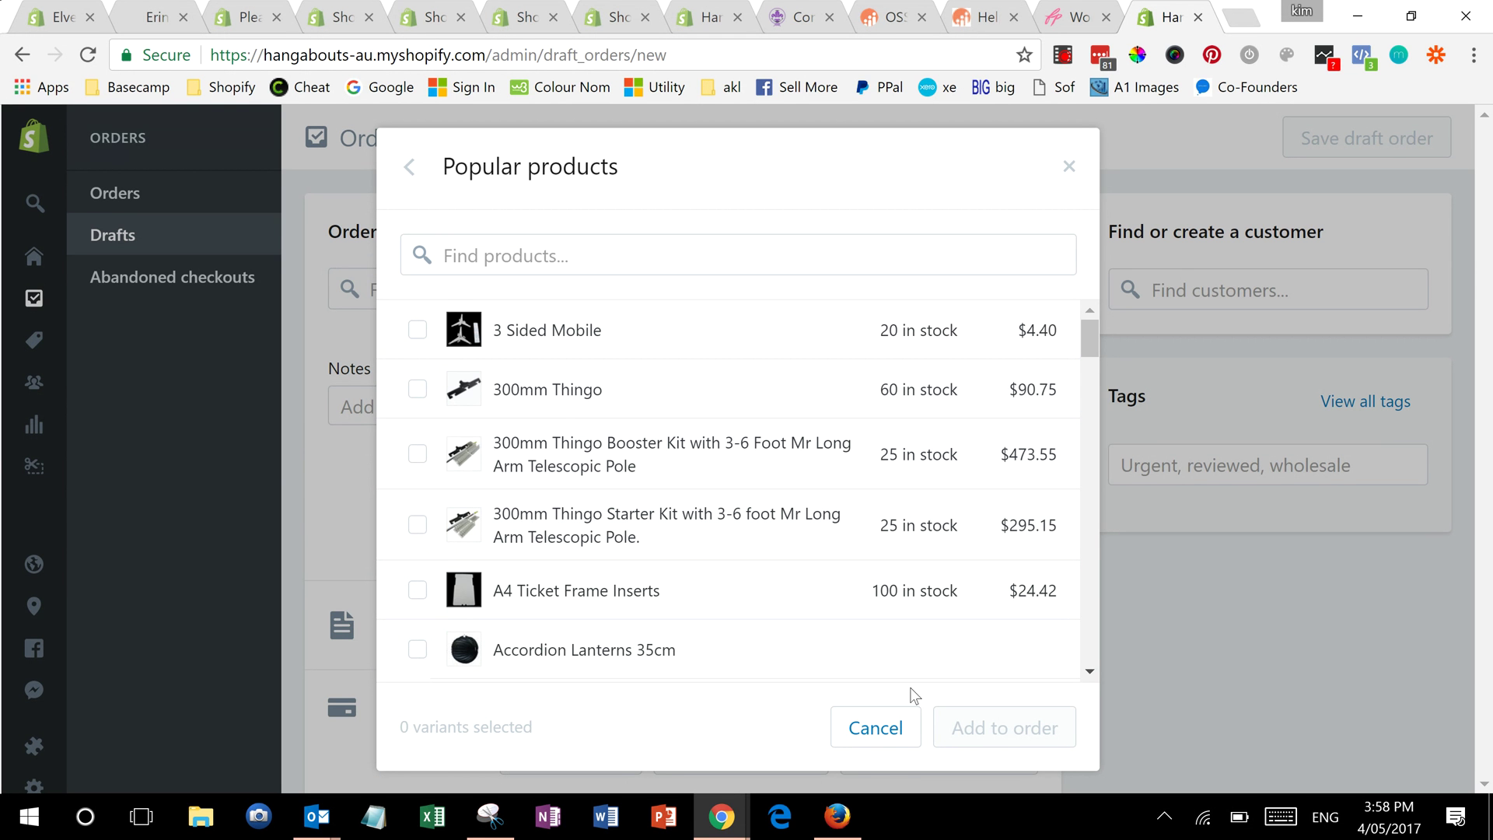
left_click(657, 588)
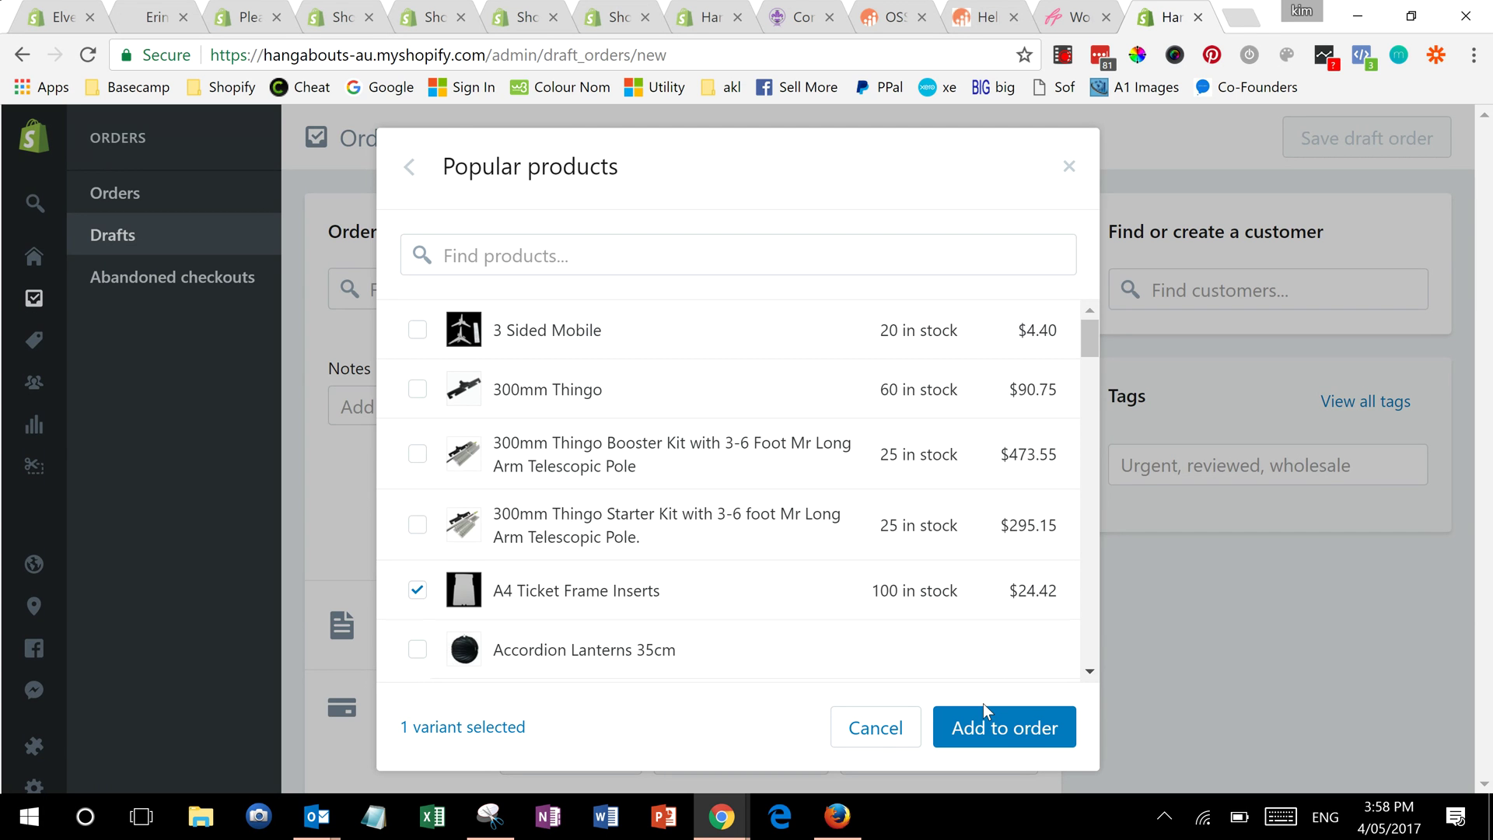
left_click(984, 729)
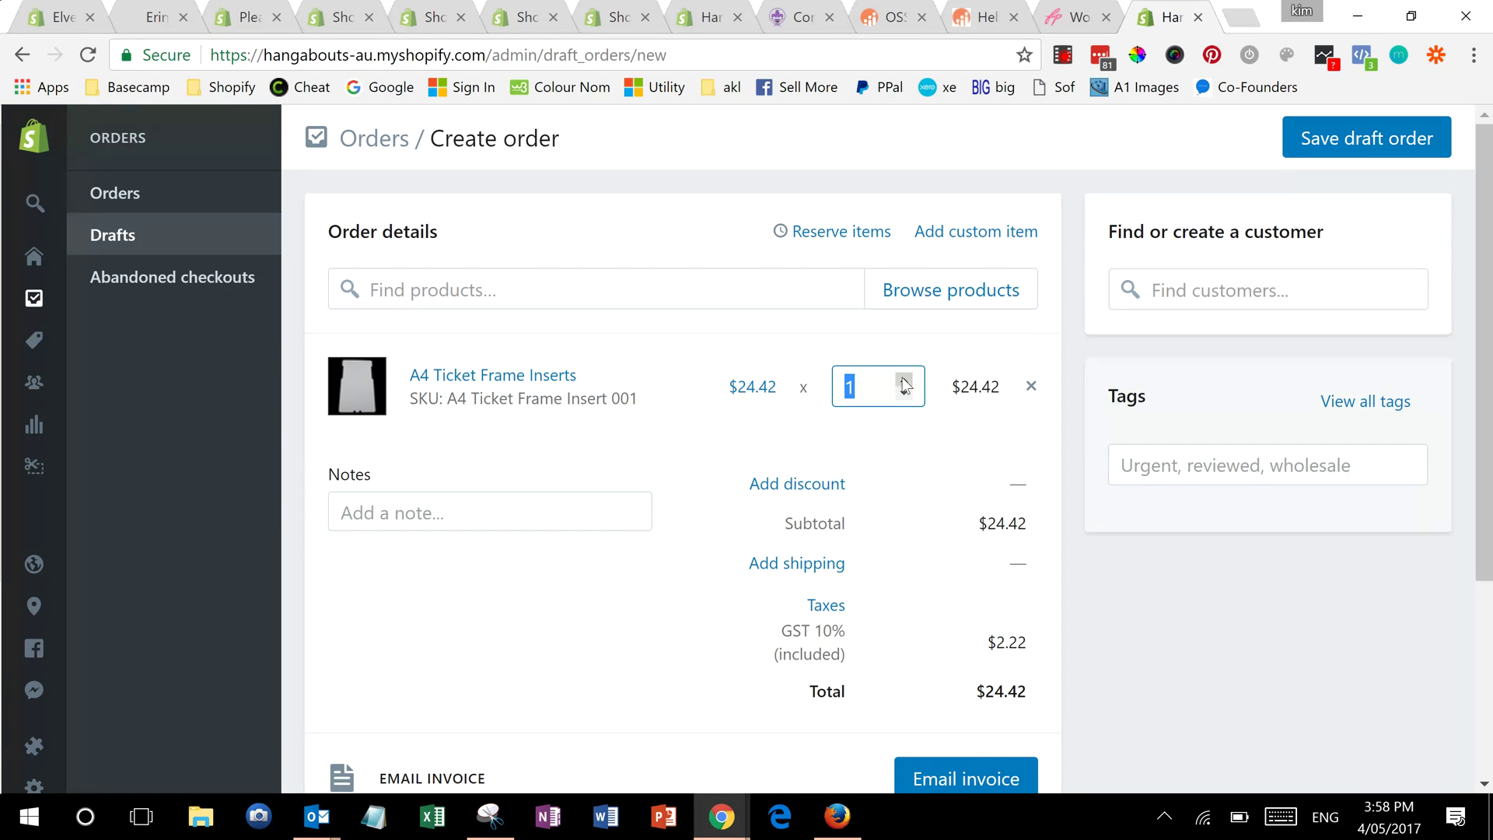
Add Red, Pink and Yellow Latex Balloons 30cm from the Balloons collection, $36.30 each
left_click(929, 300)
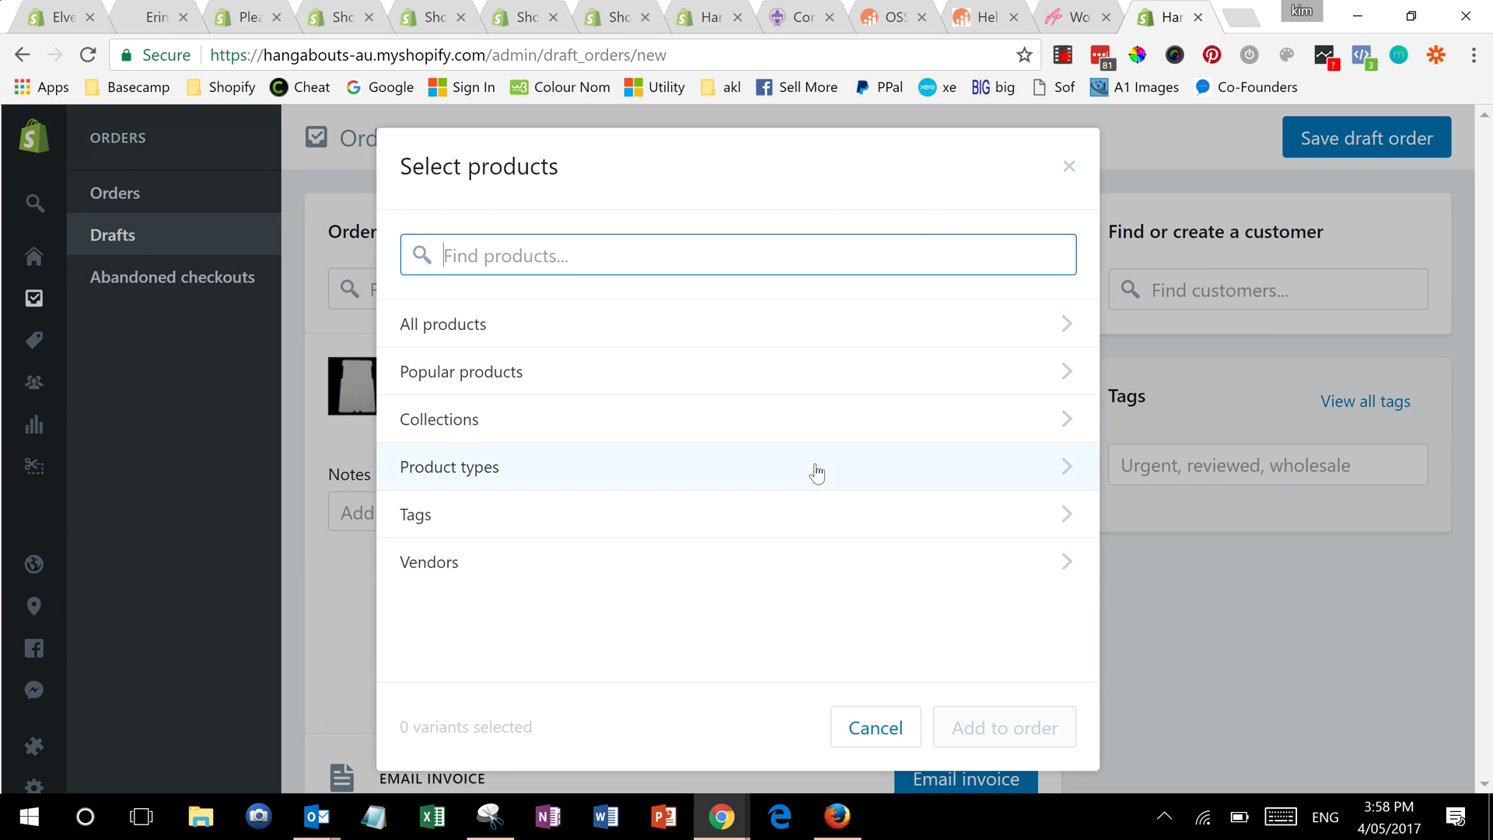
left_click(1051, 420)
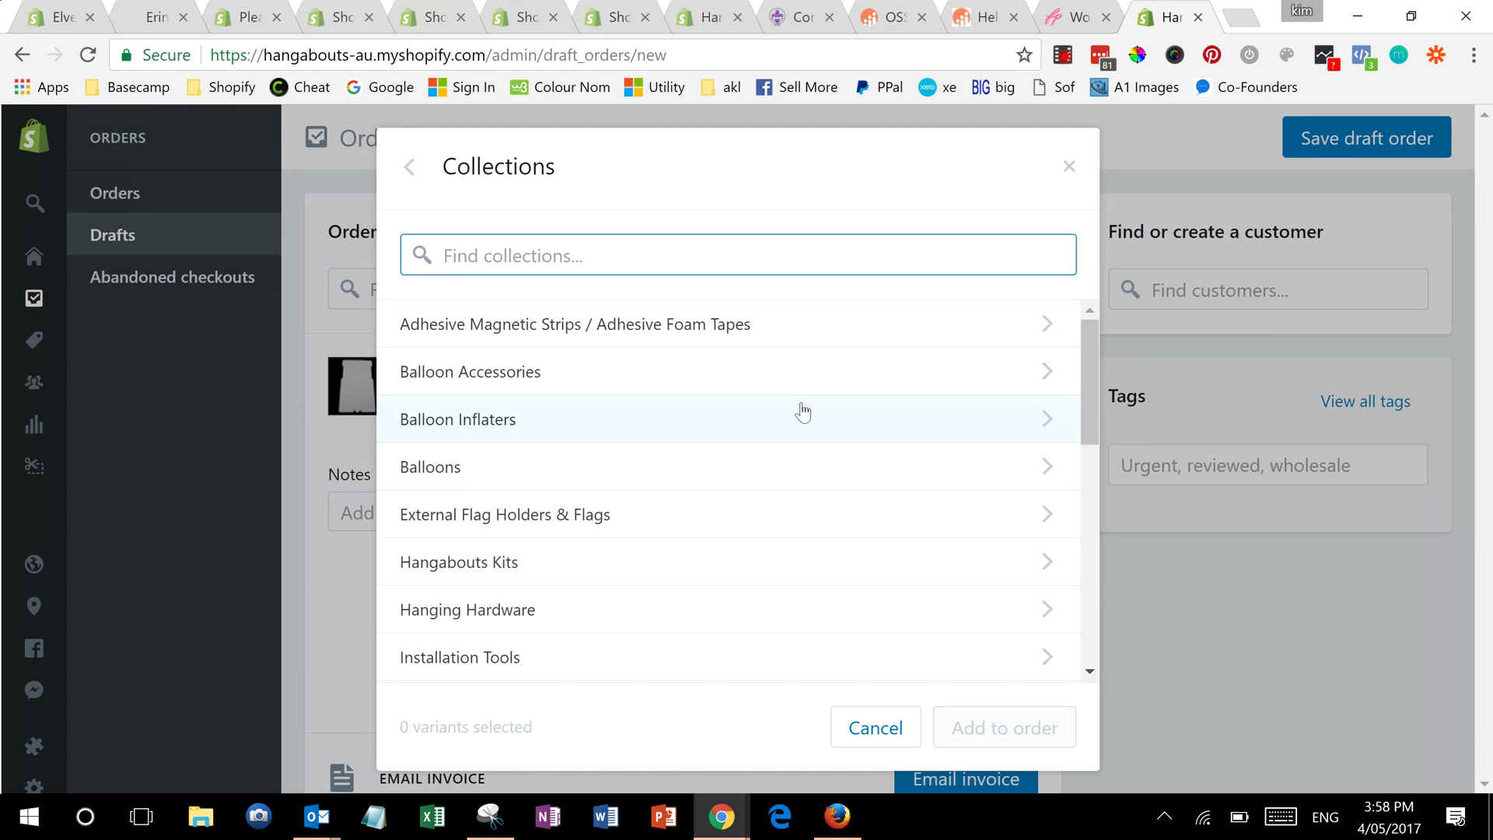
left_click(1047, 478)
left_click(1047, 476)
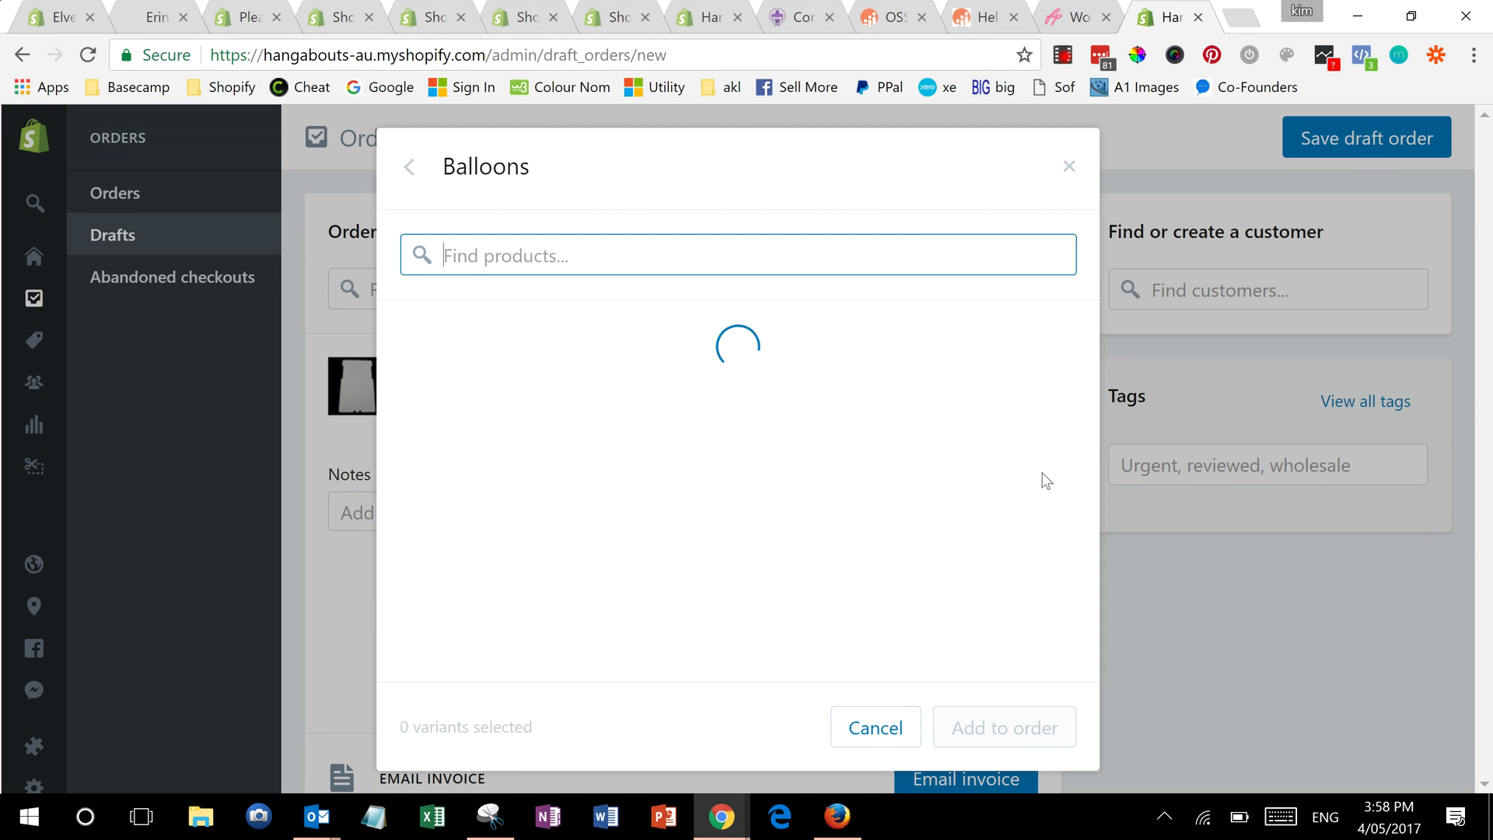
left_click(450, 451)
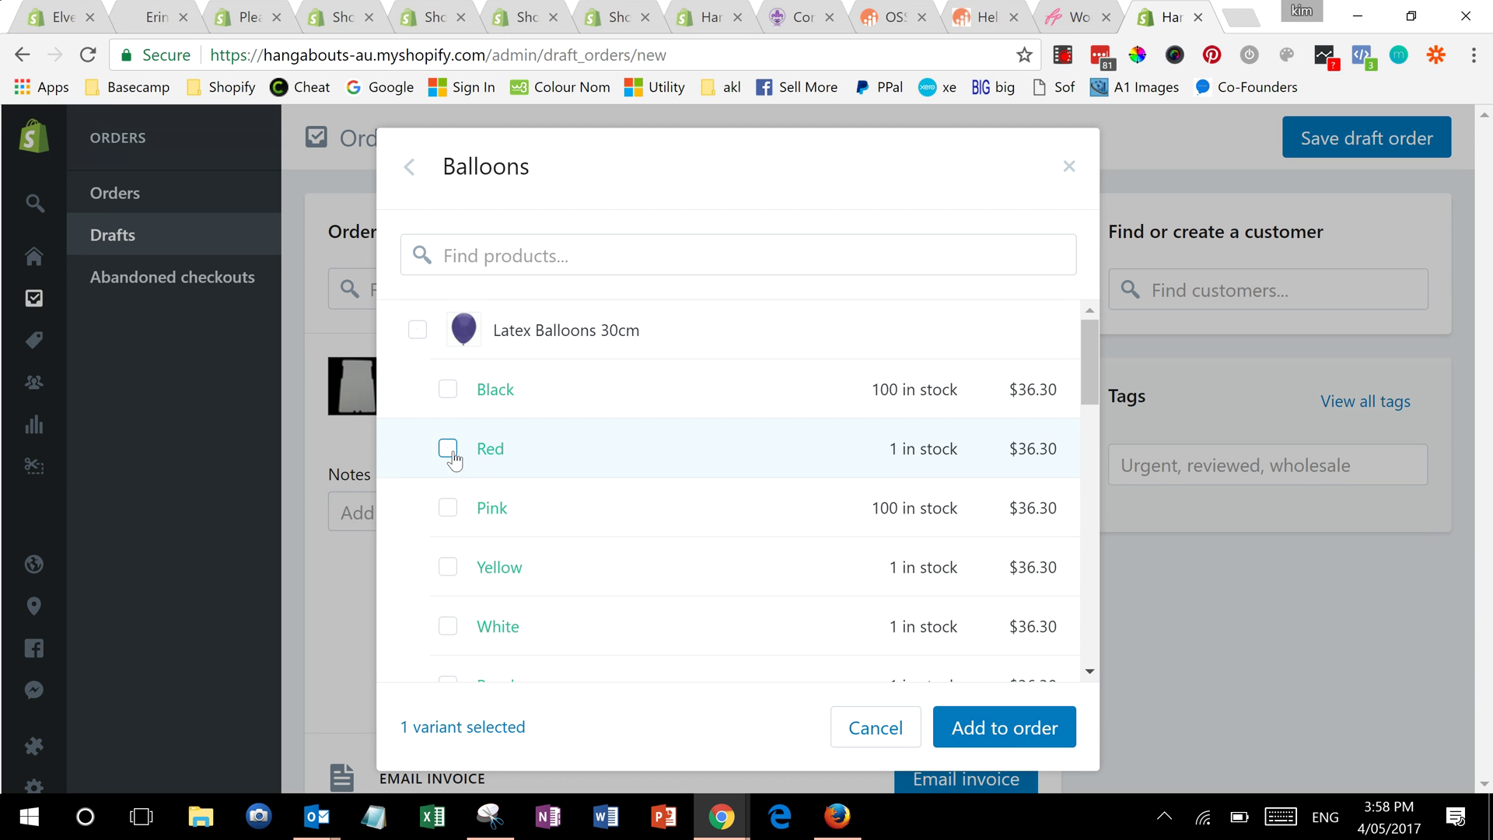
left_click(448, 509)
left_click(448, 568)
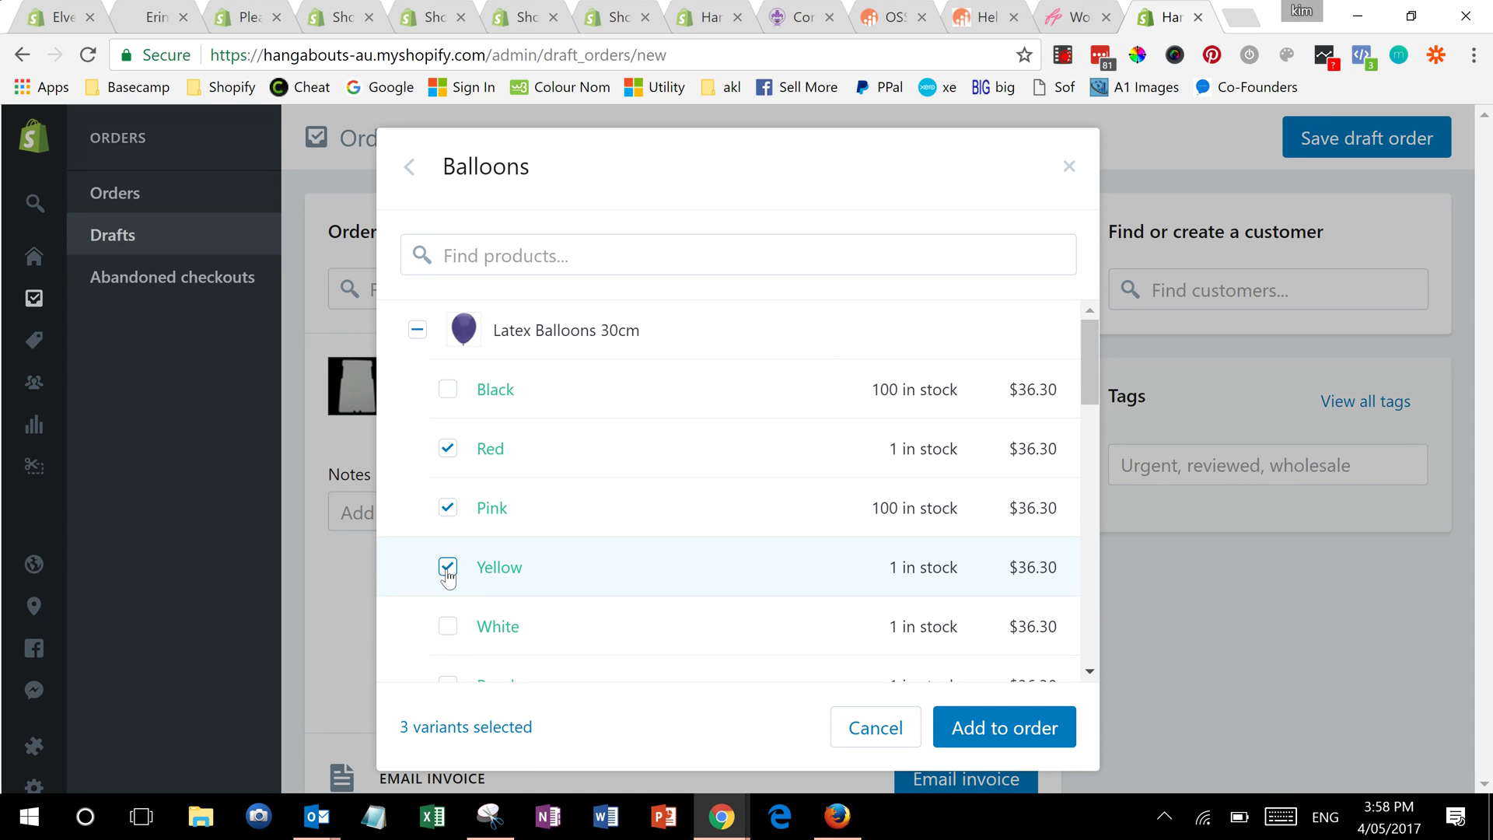
left_click(1013, 740)
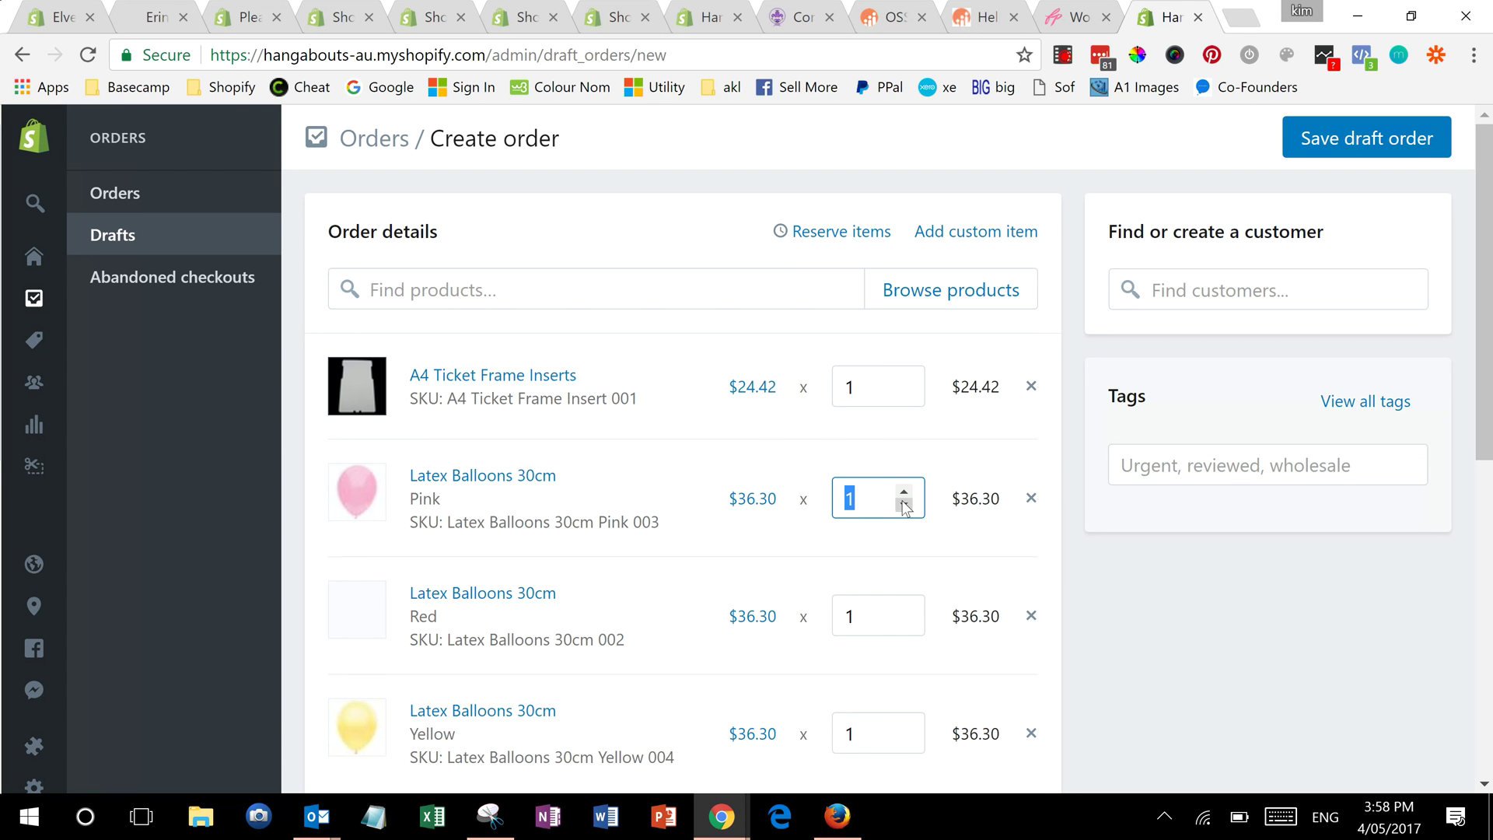
Set balloon quantities to Pink 2, Red 3 and Yellow 2
left_click(903, 492)
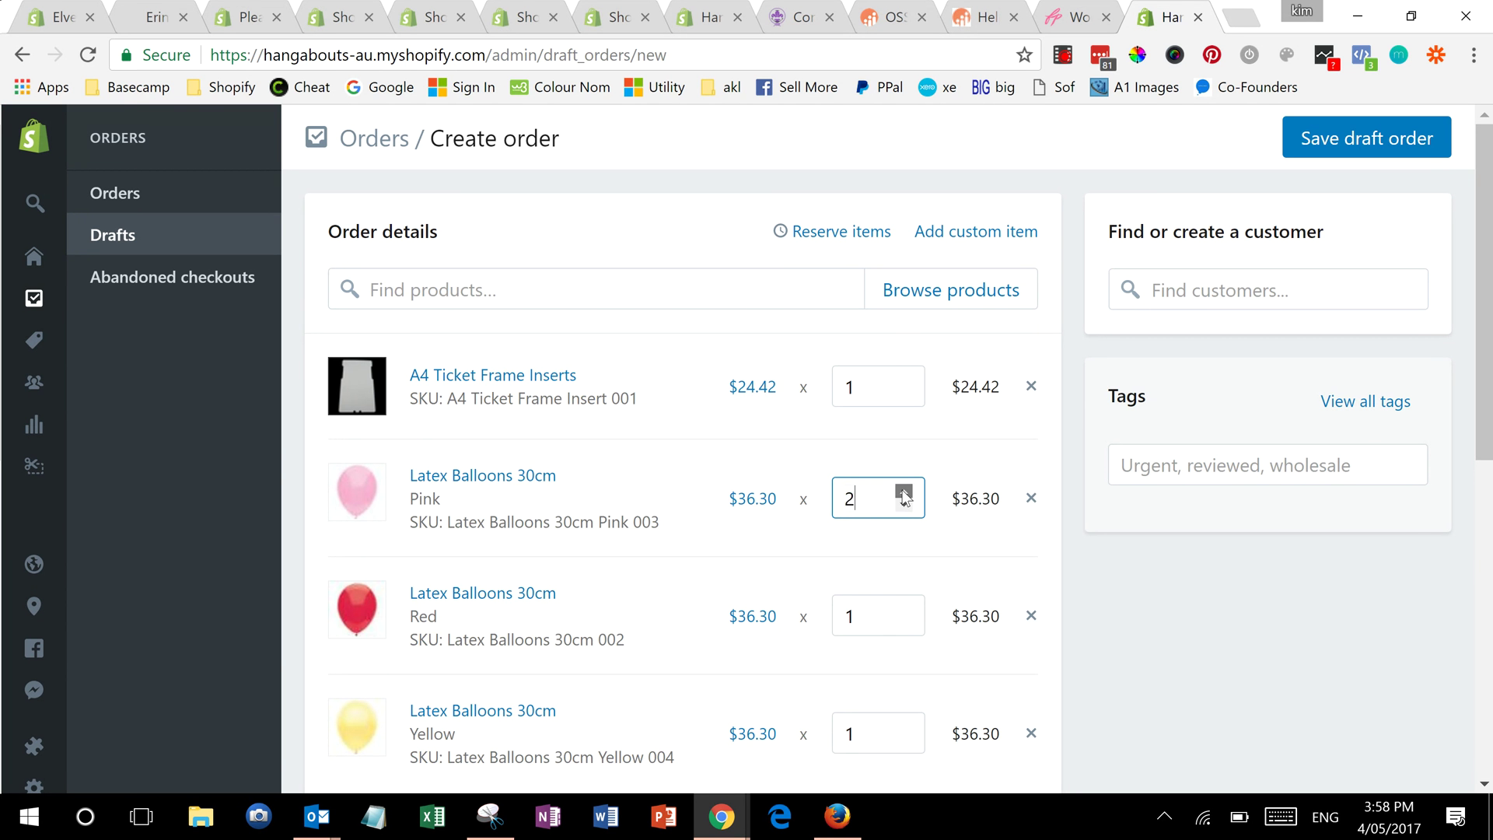
left_click(903, 608)
left_click(903, 609)
left_click(903, 725)
Add the order note 'This order was phoned in'
left_click_drag(1485, 301, 1484, 518)
left_click(594, 423)
type("This order was phoned in")
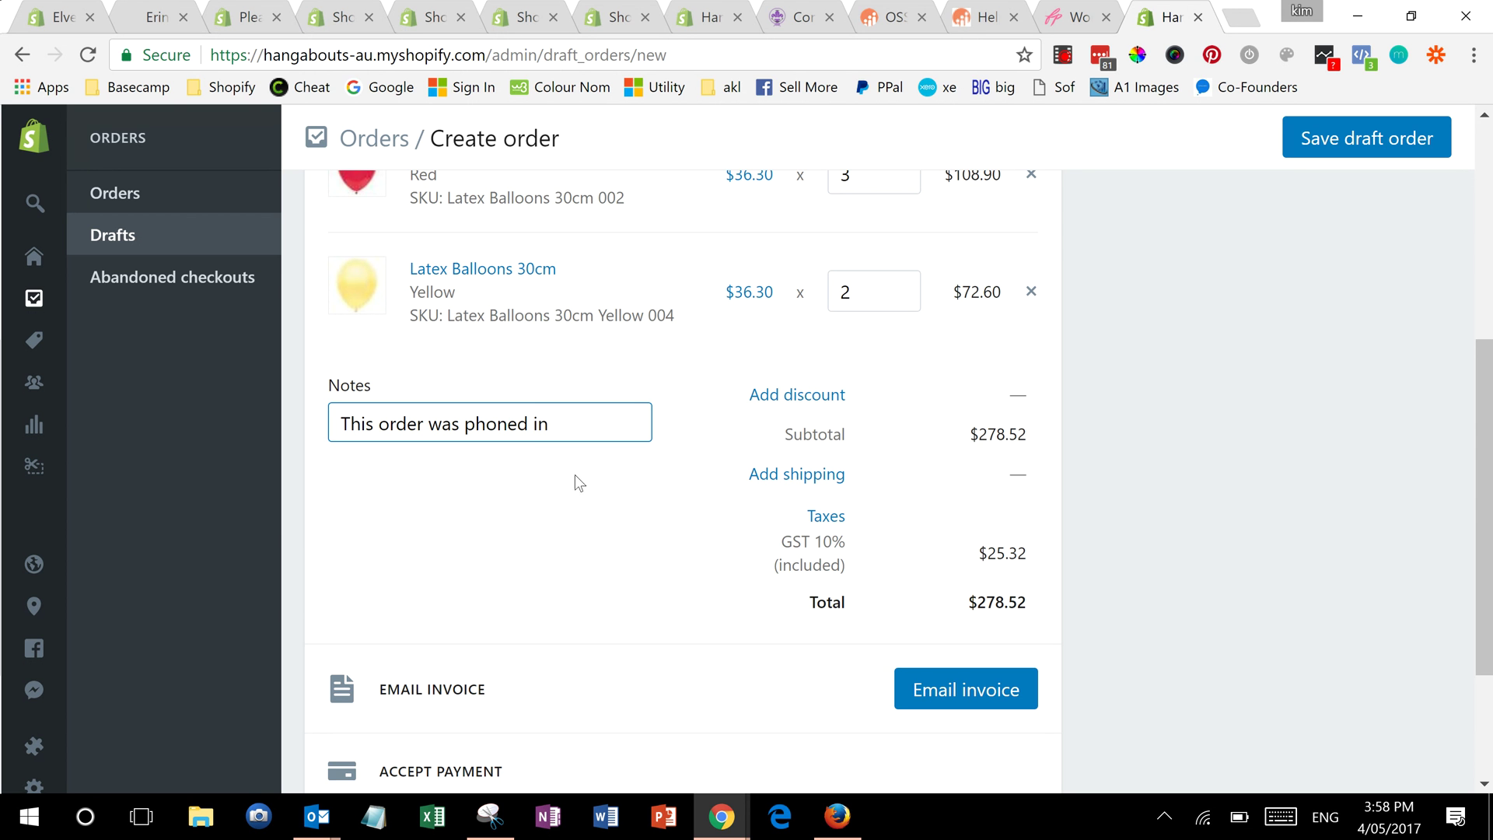
left_click(1026, 395)
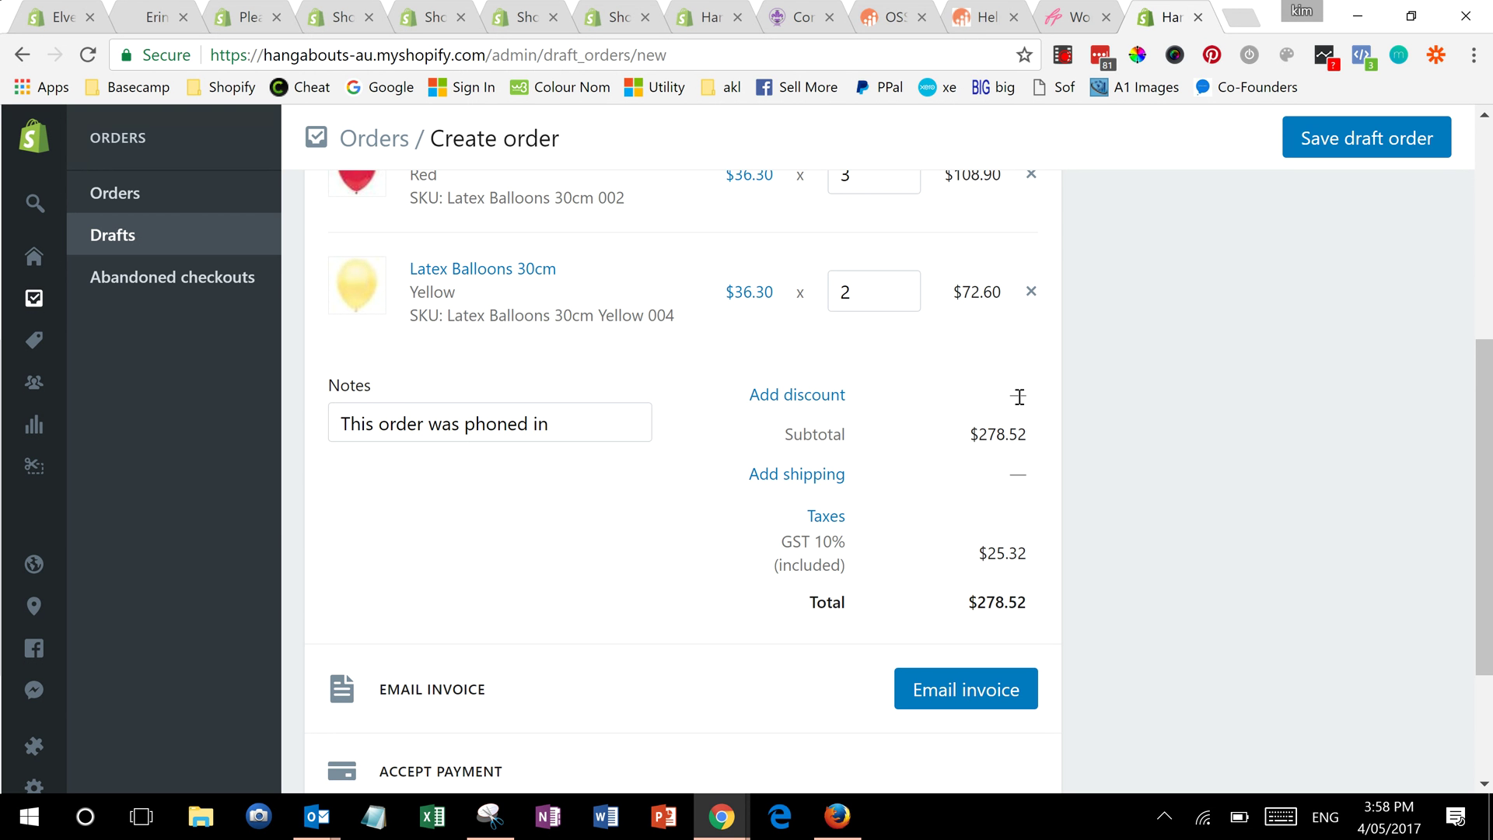
double_click(1009, 395)
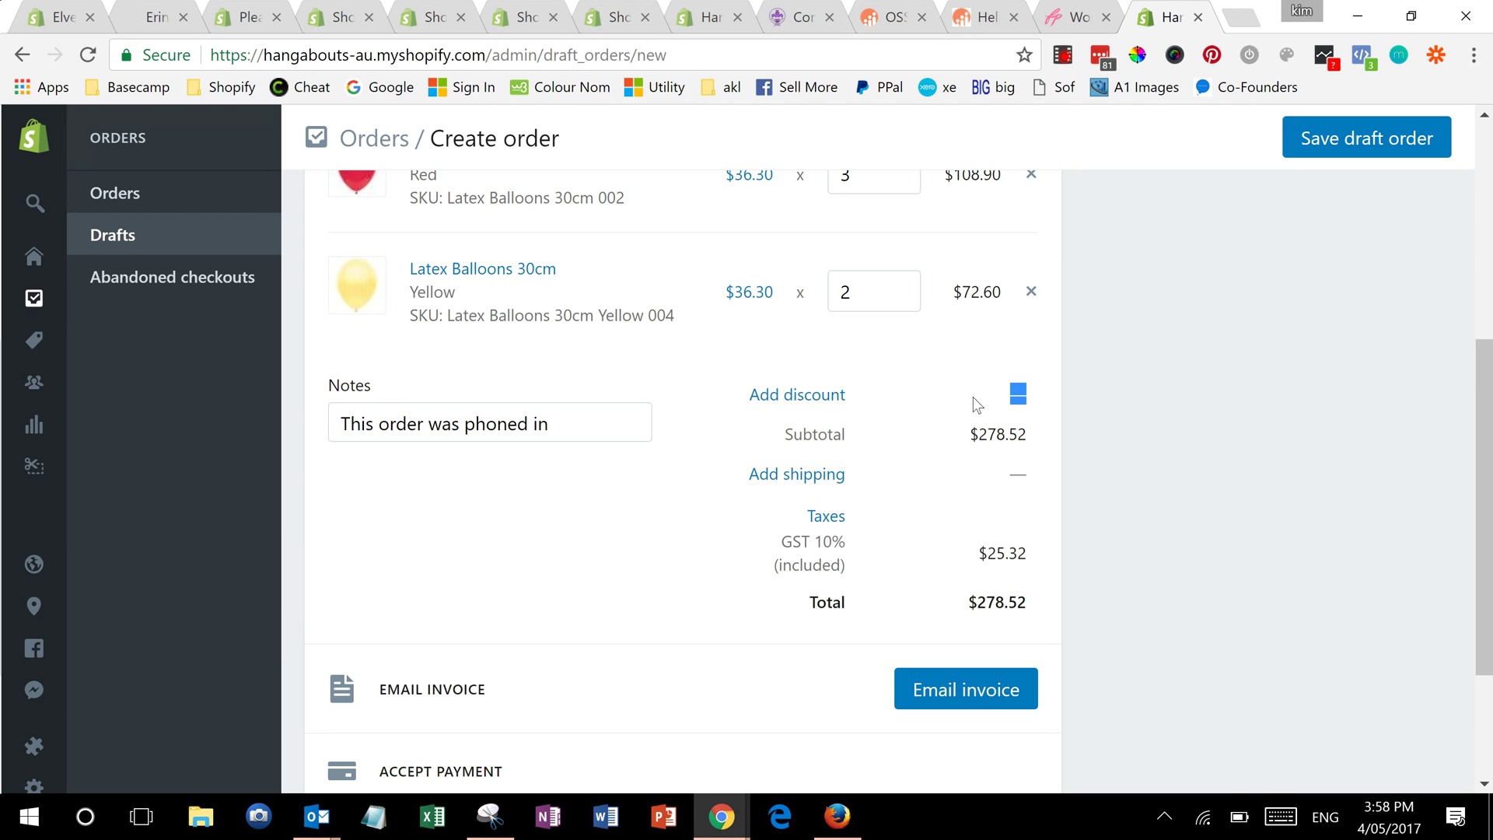
left_click_drag(1011, 475, 1055, 478)
Open the order's shipping options and apply a first shipping choice
left_click(1021, 479)
left_click(830, 476)
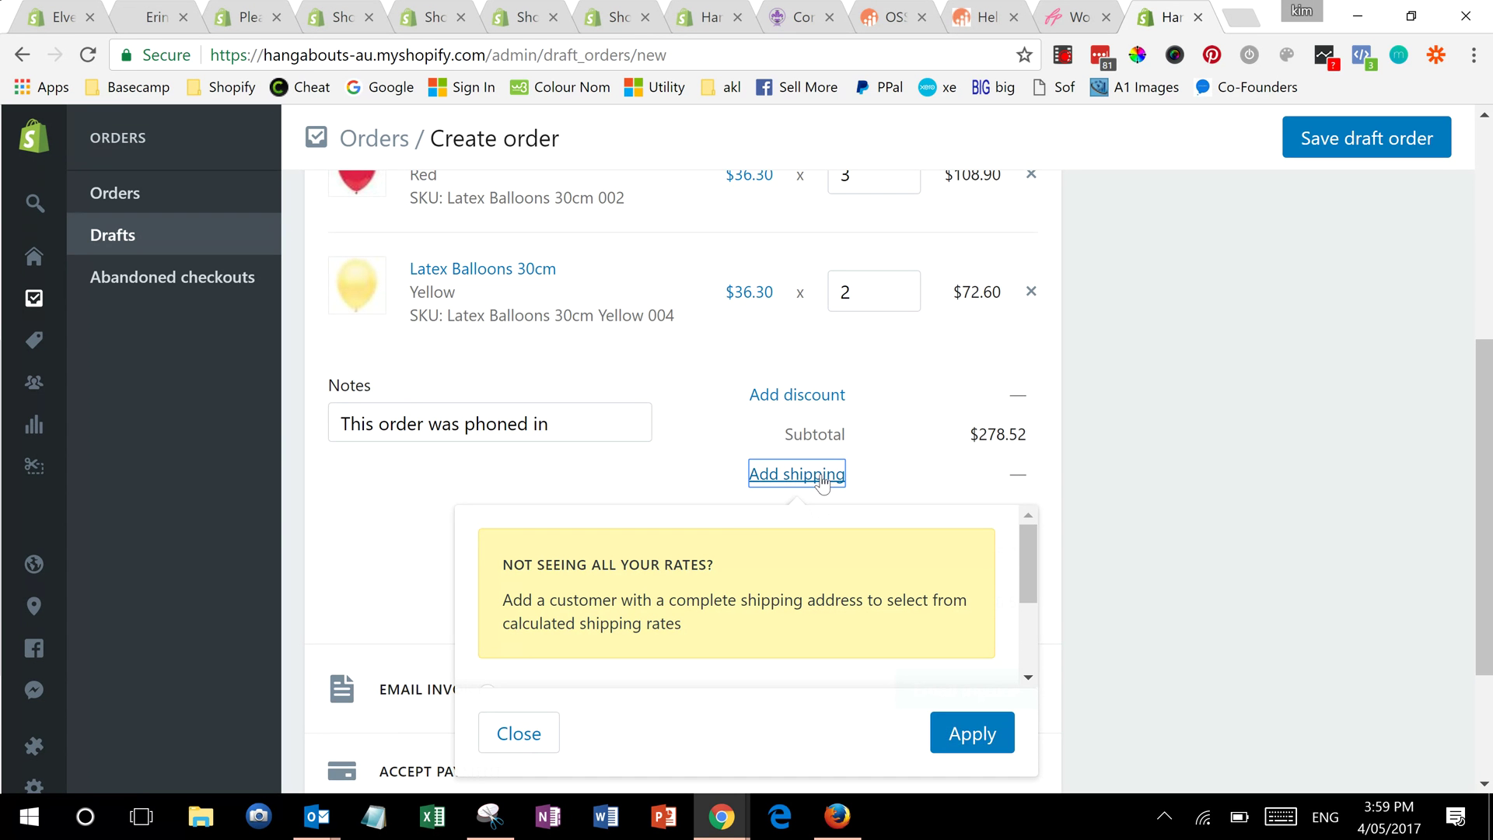
left_click(966, 729)
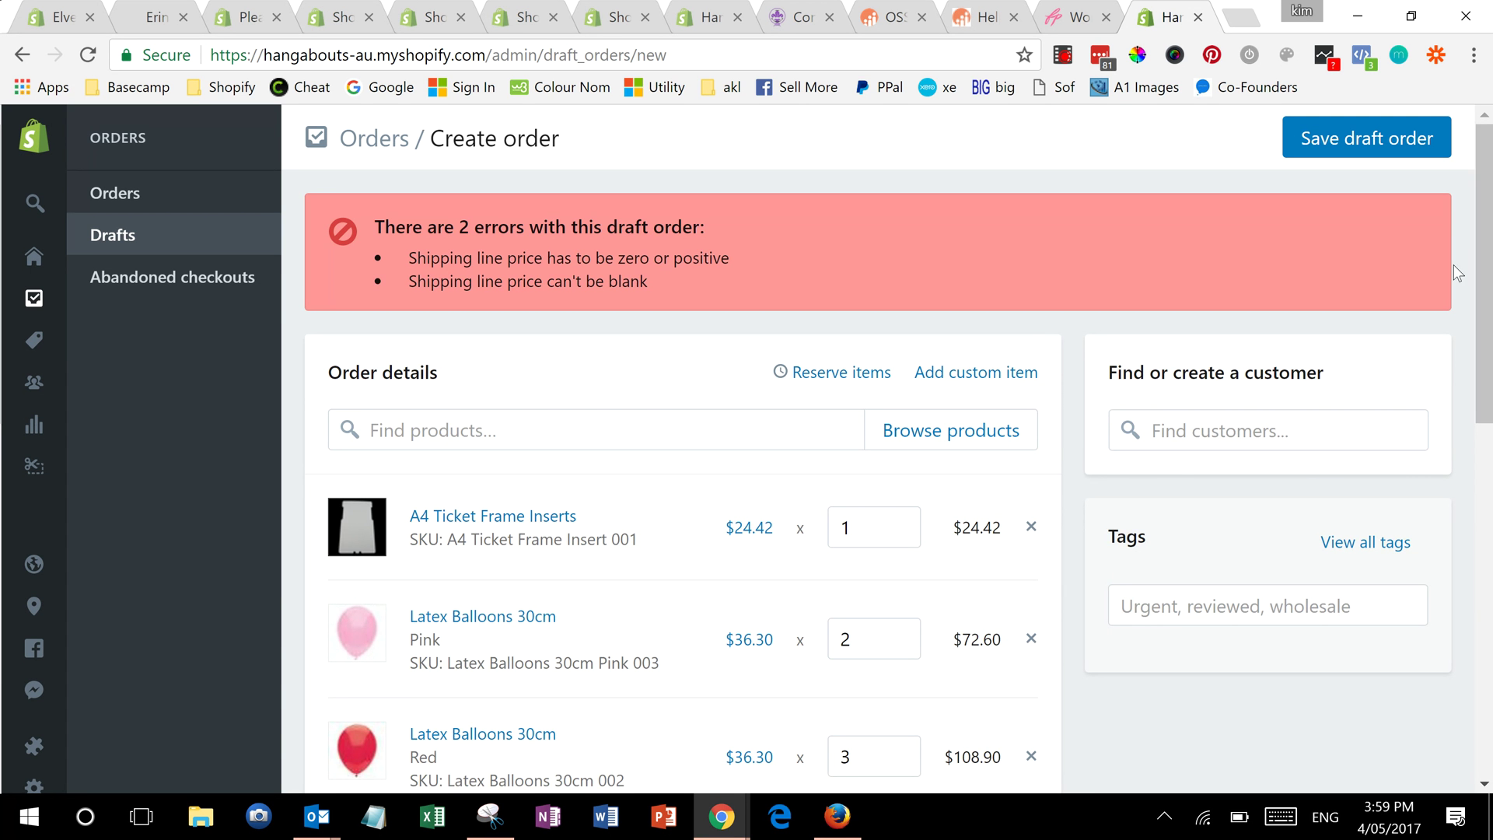
left_click_drag(1489, 156, 1486, 468)
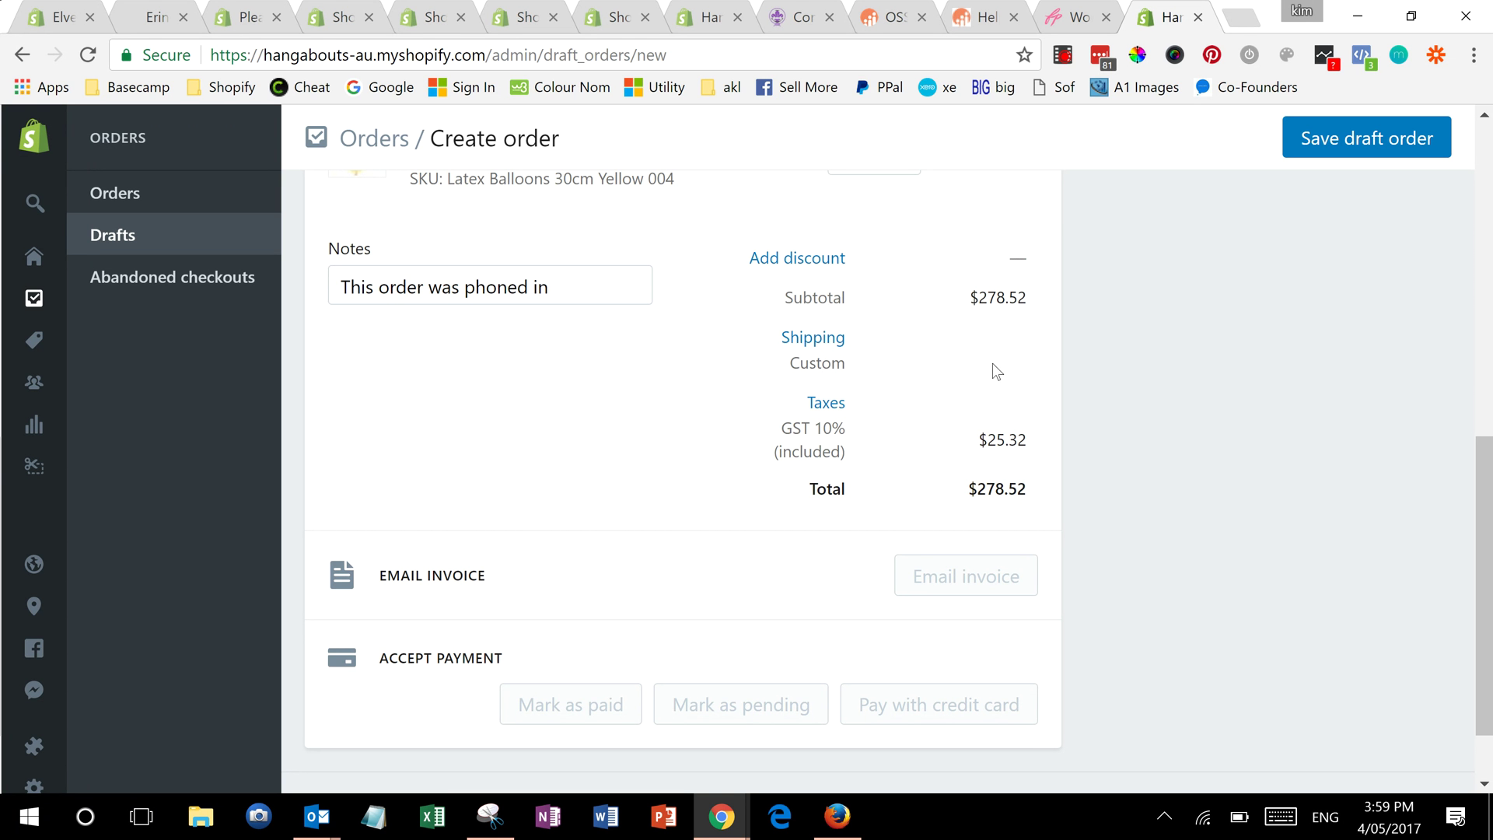
Apply a custom shipping rate named 'Mates Rates' priced at $10
left_click(826, 347)
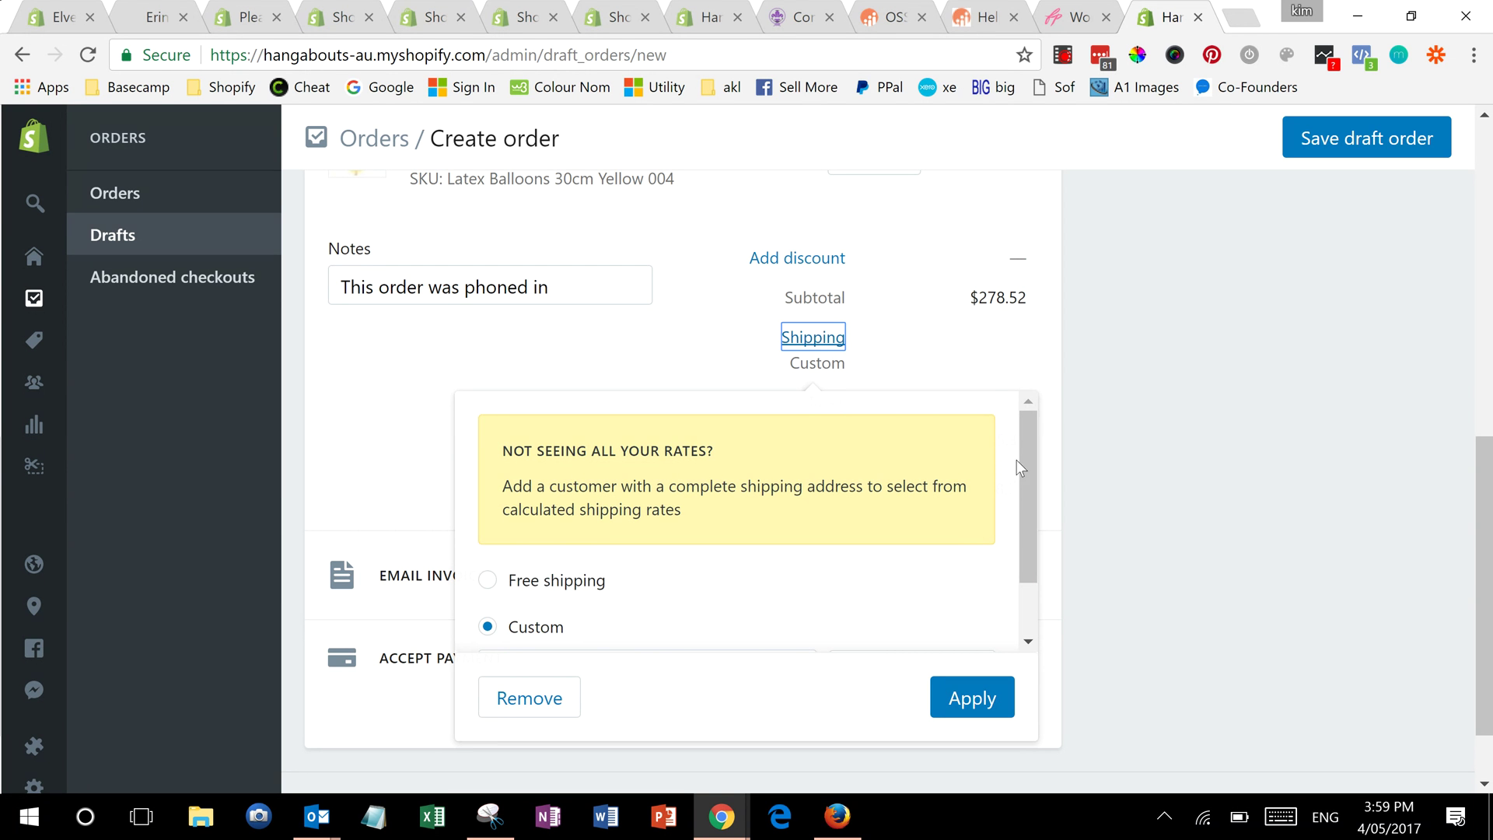
left_click_drag(1021, 457, 1023, 544)
left_click(669, 601)
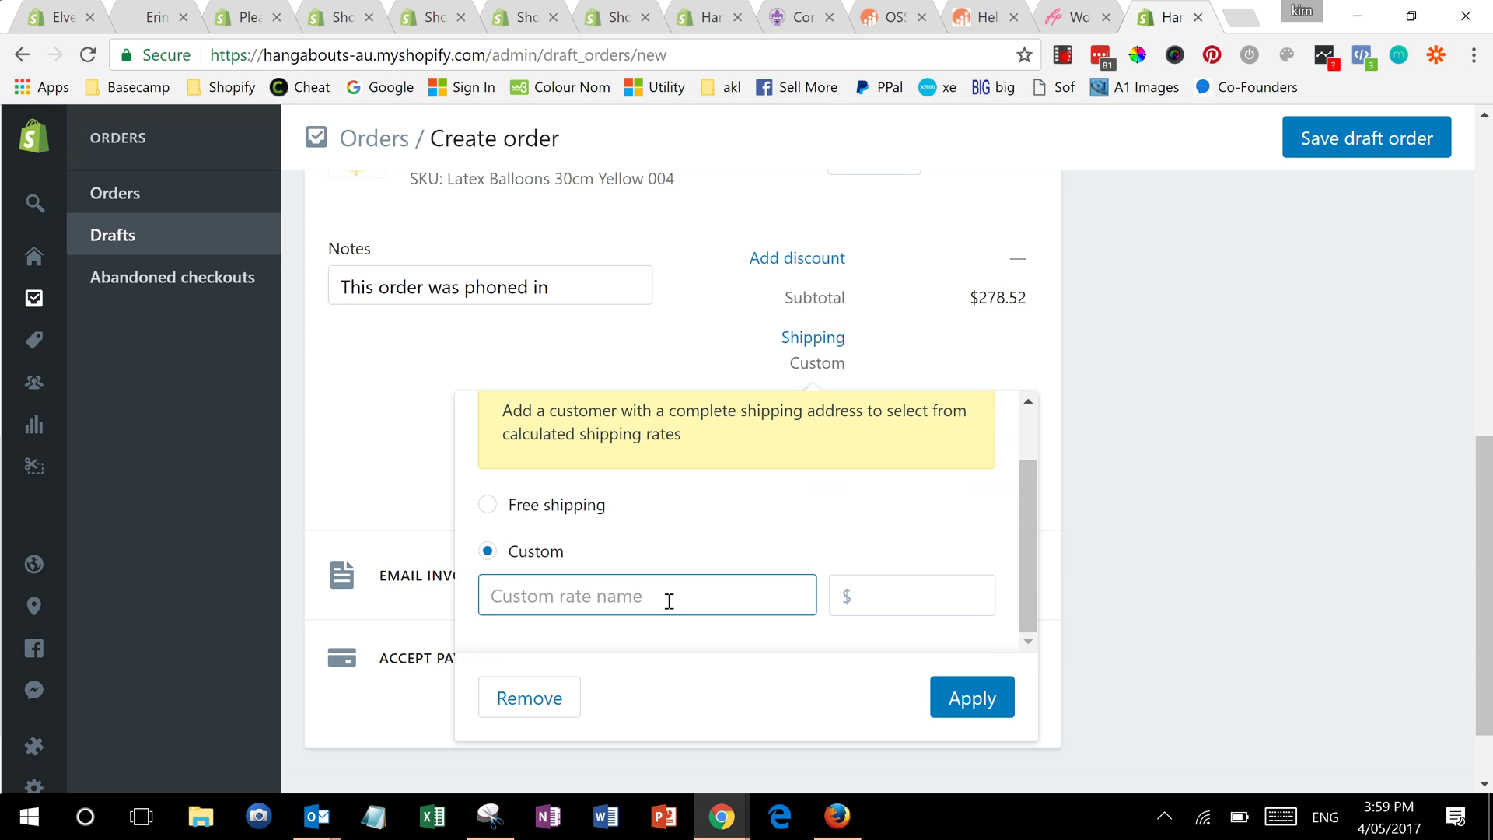
left_click(914, 615)
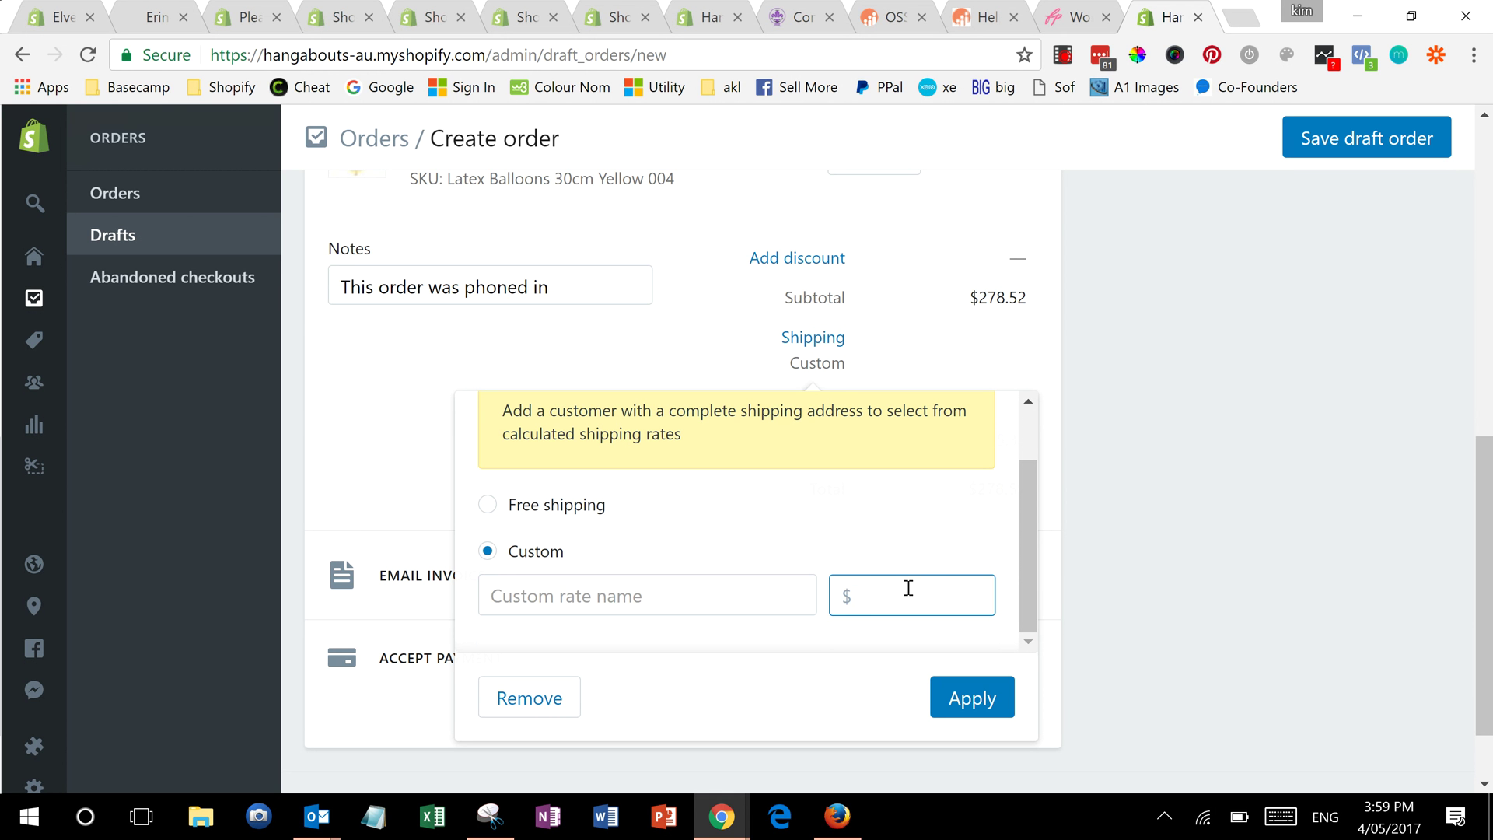
left_click(713, 595)
type("Mates Rates")
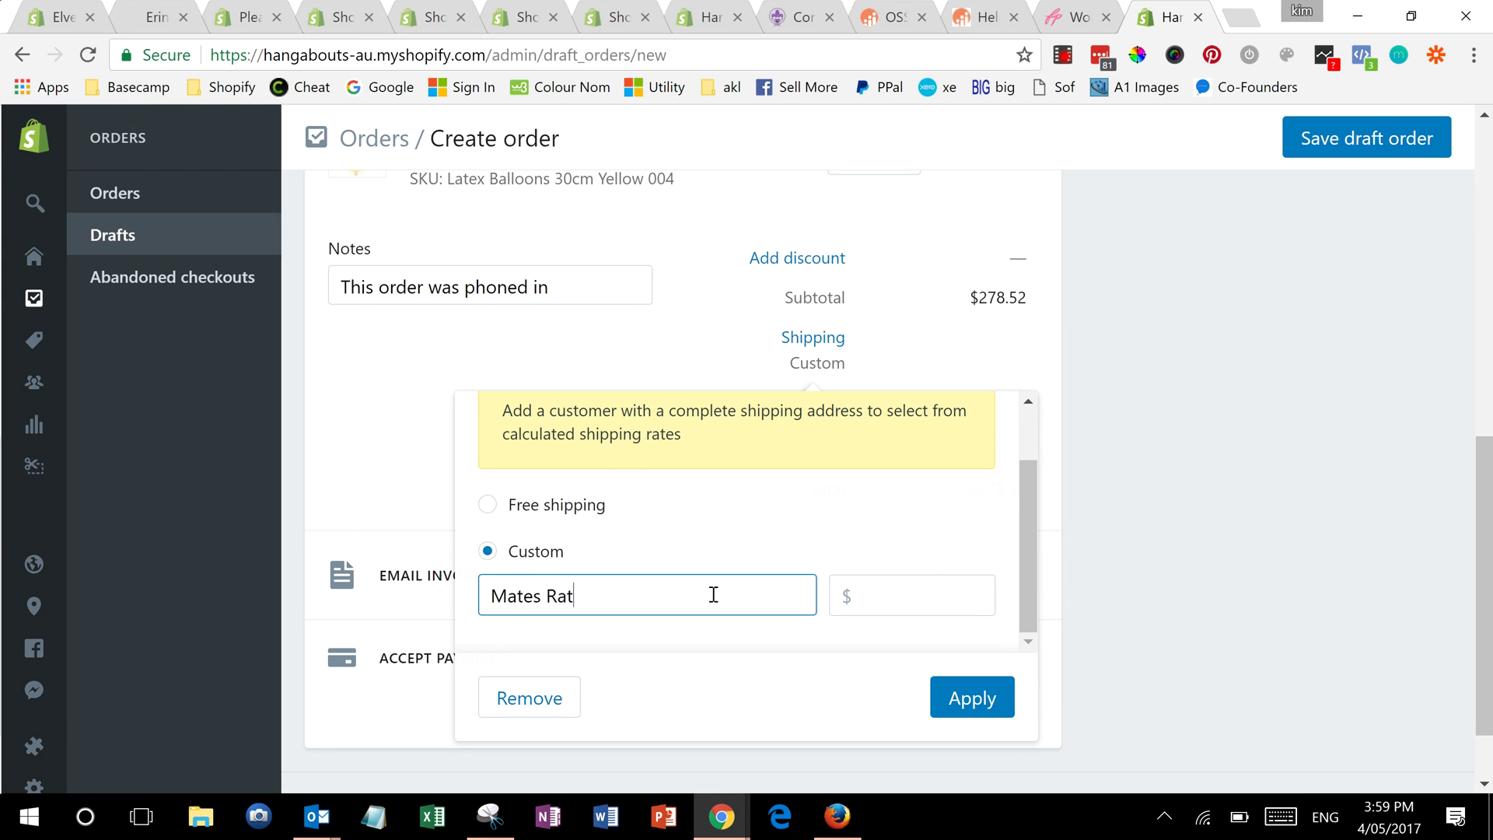
left_click(888, 596)
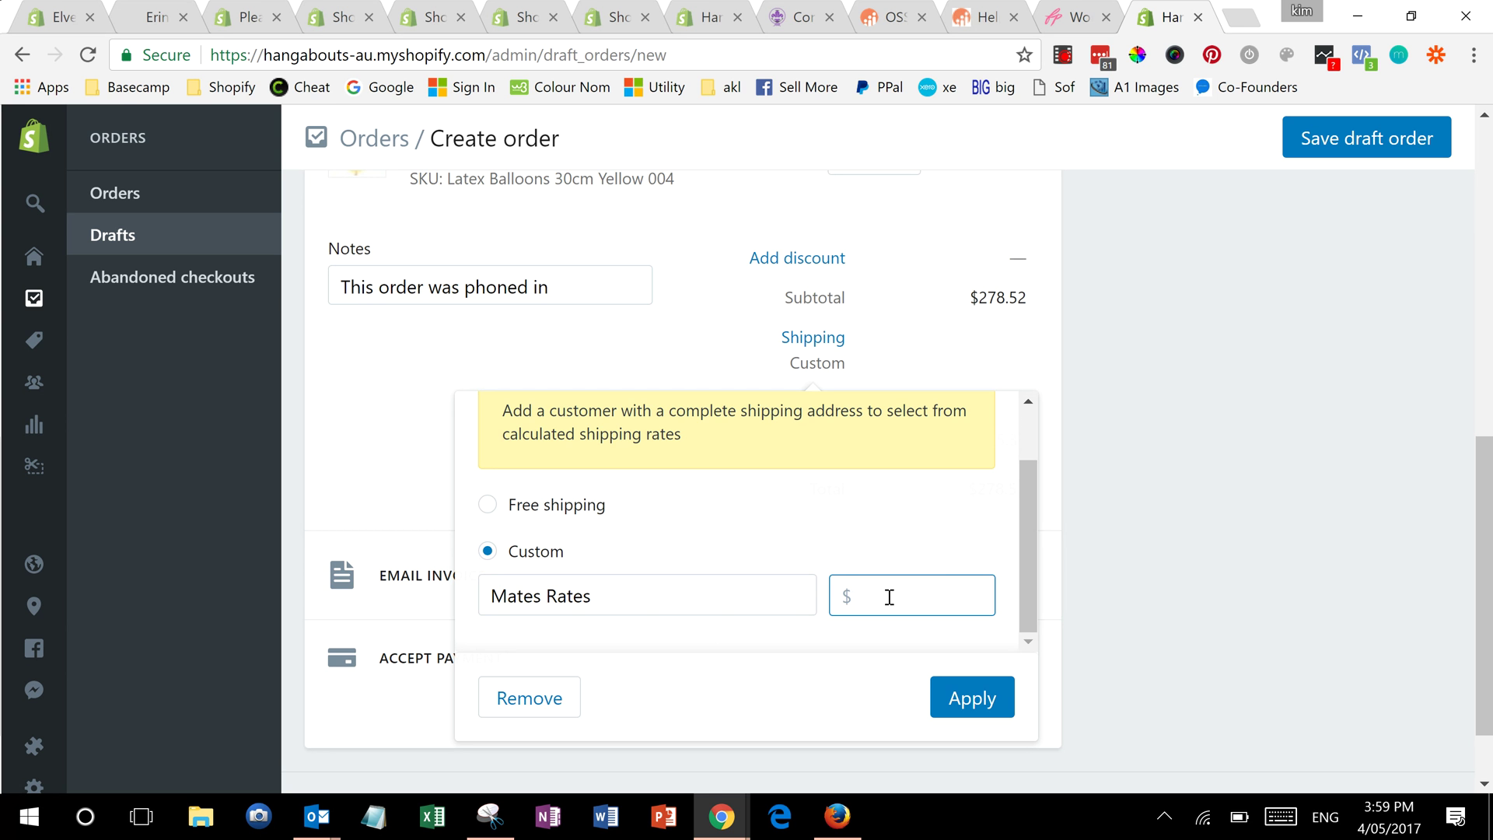
type("10")
left_click(968, 698)
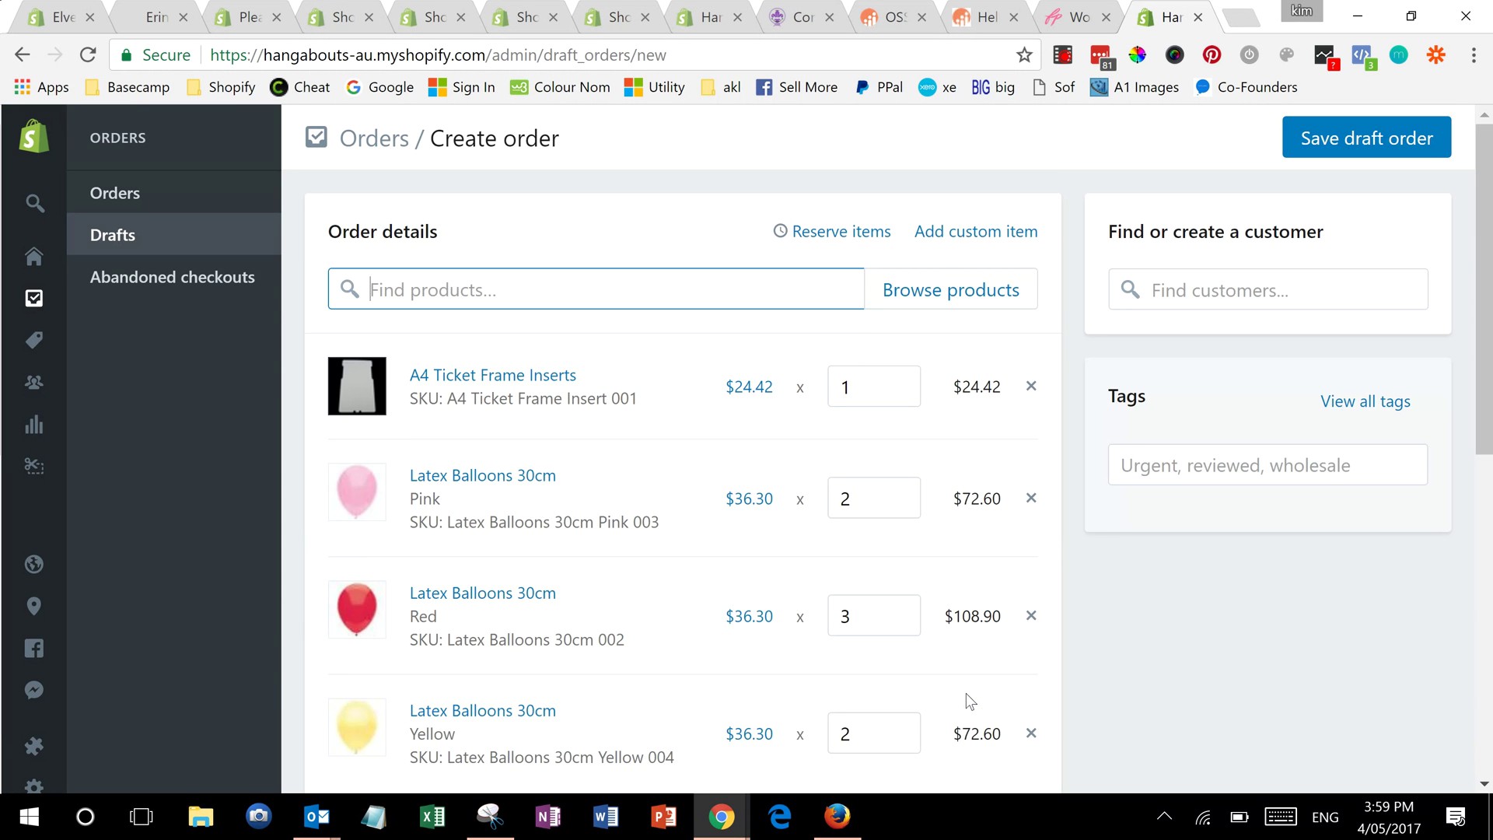
Start a credit card payment, saving the order as draft #D1 totalling $288.52
left_click_drag(1490, 298, 1490, 619)
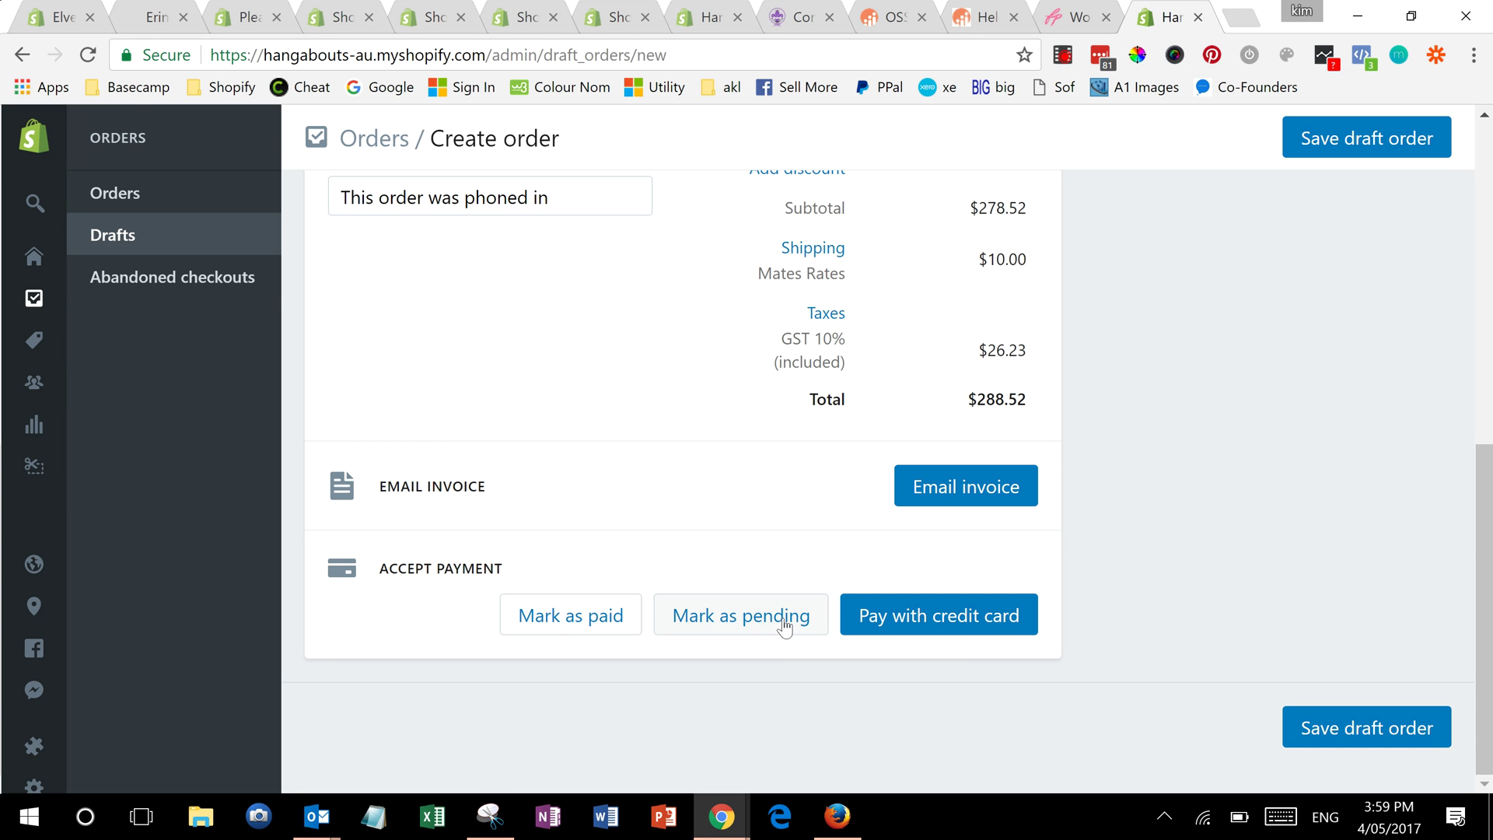
left_click(977, 627)
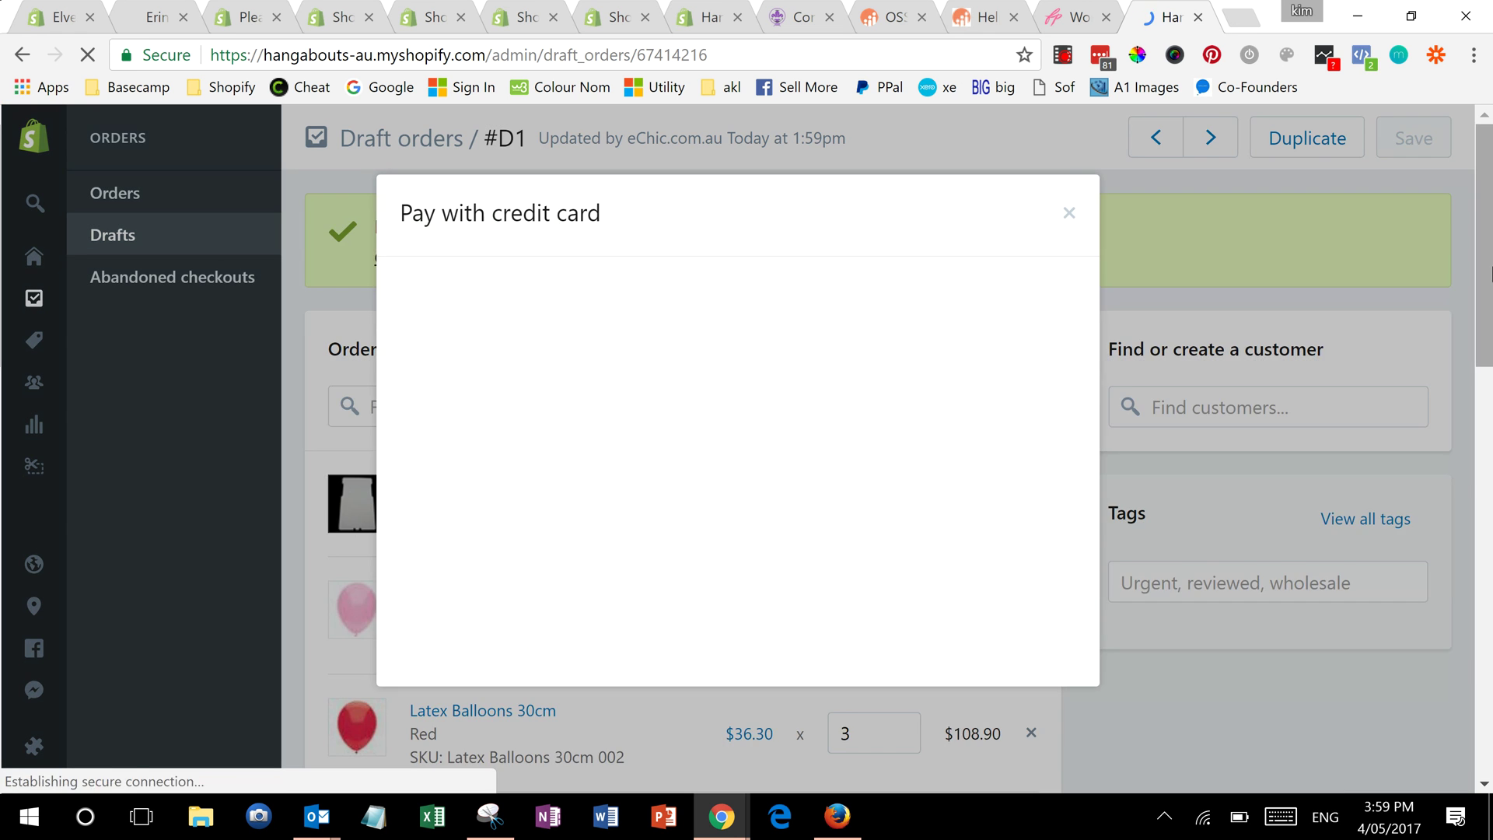
Review the $288.52 card payment form and dismiss the browser's autofill bar
left_click(1480, 420)
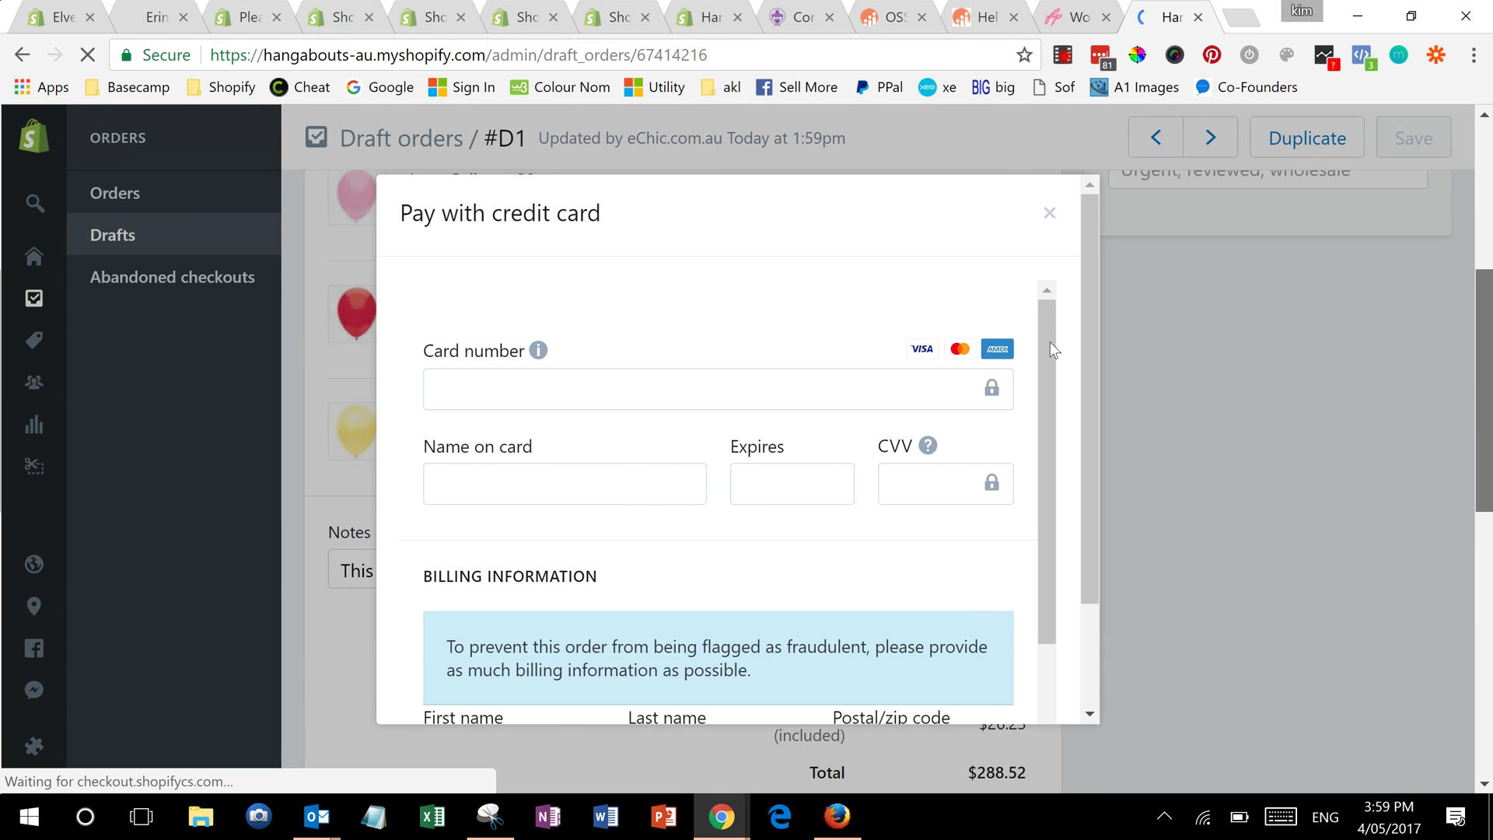
scroll(1057, 506, "down", 3)
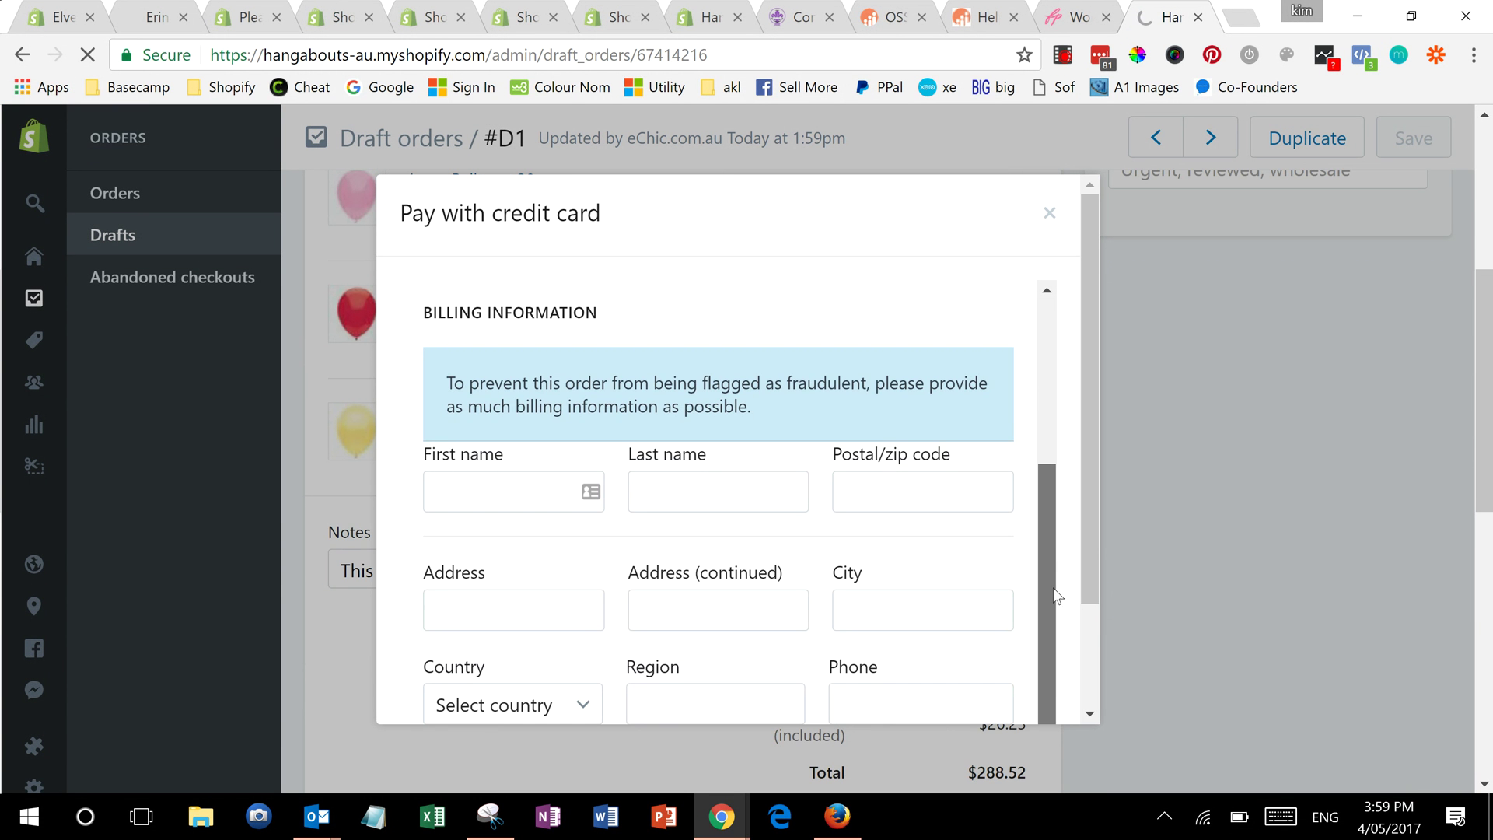
scroll(1093, 591, "down", 1)
scroll(1091, 661, "down", 2)
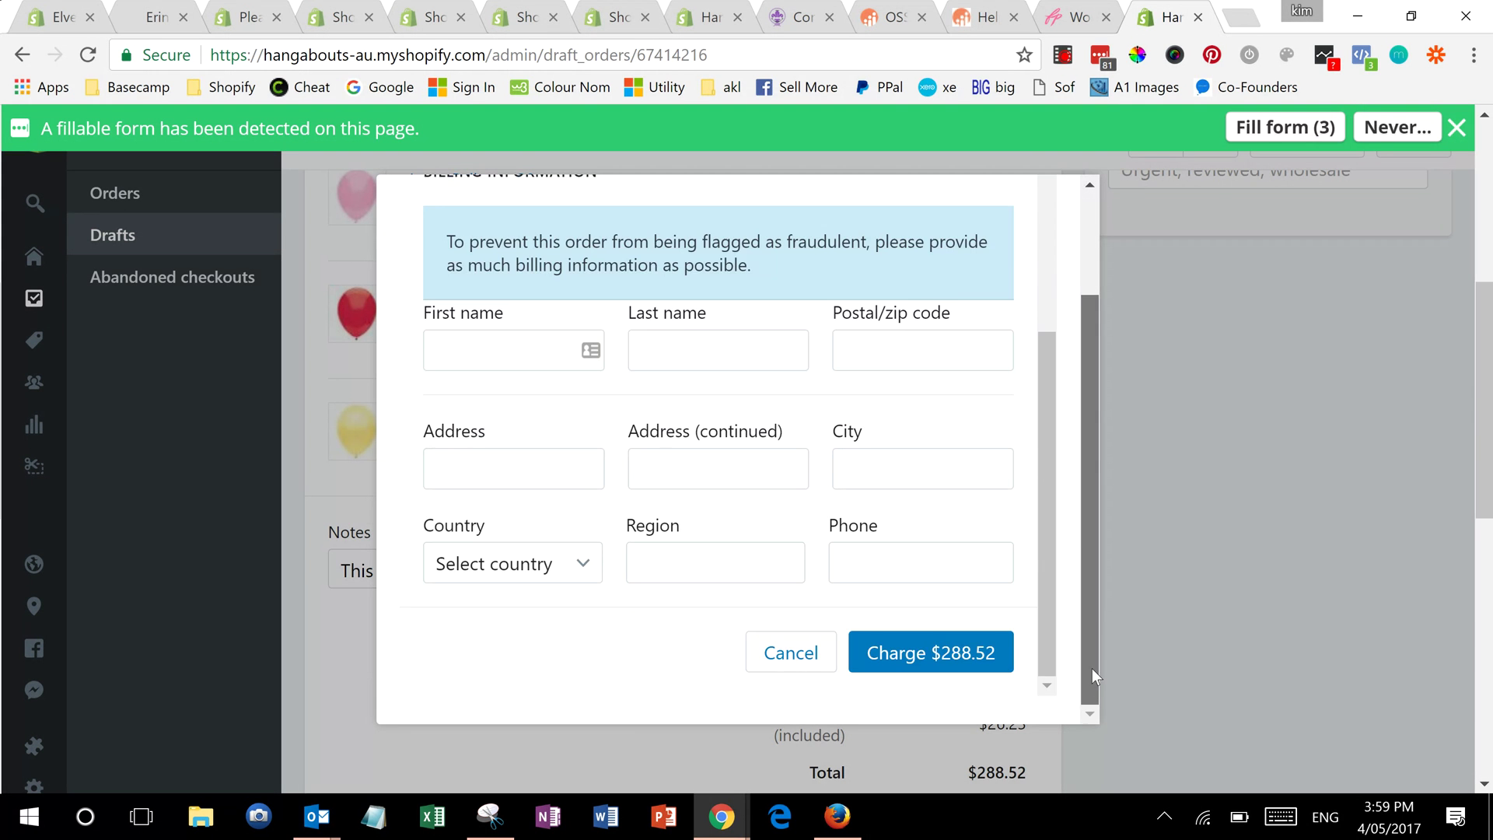
scroll(1081, 637, "up", 3)
scroll(1071, 638, "down", 3)
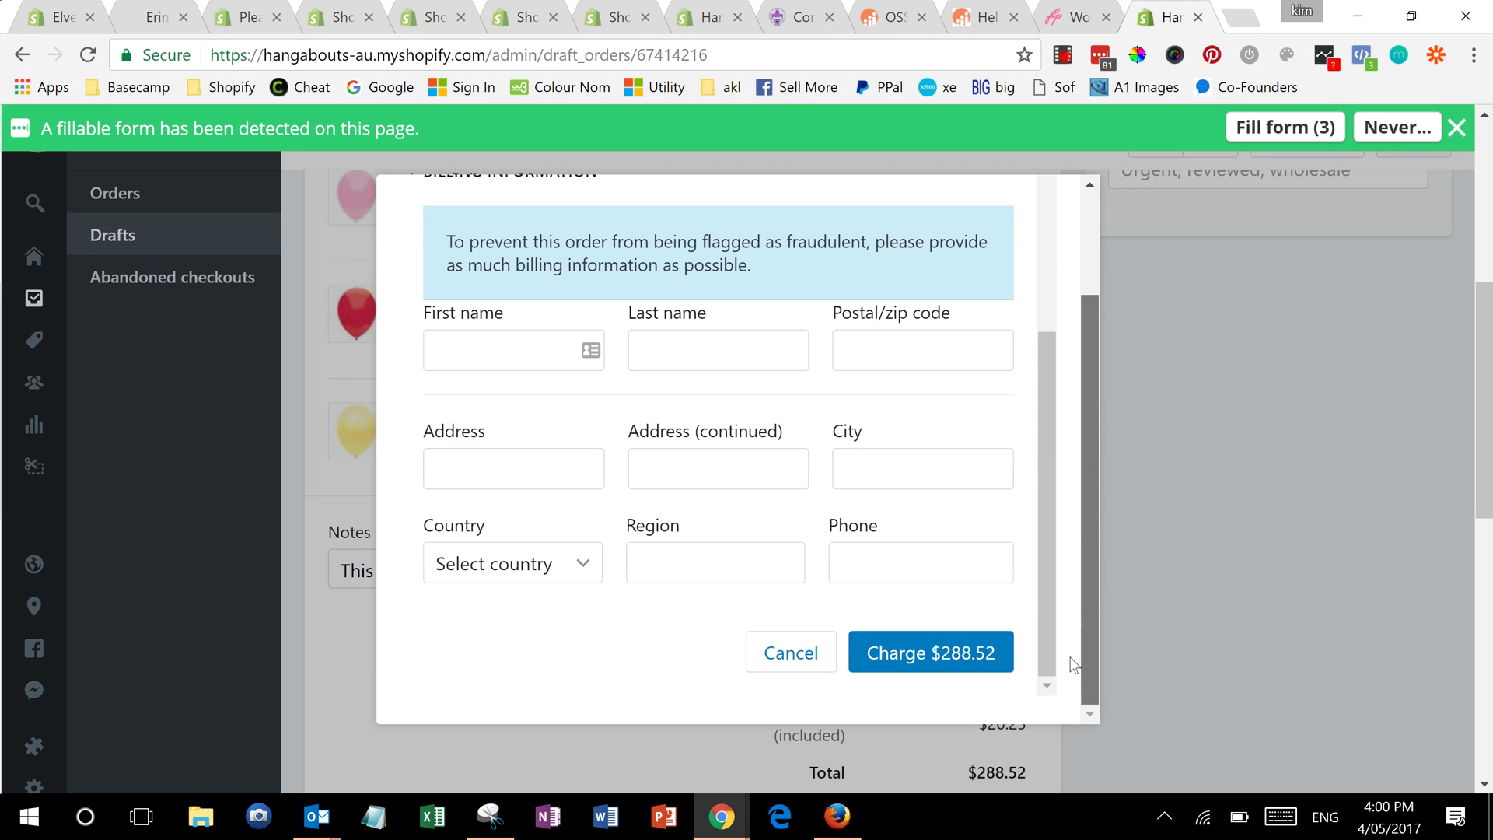
left_click(1454, 128)
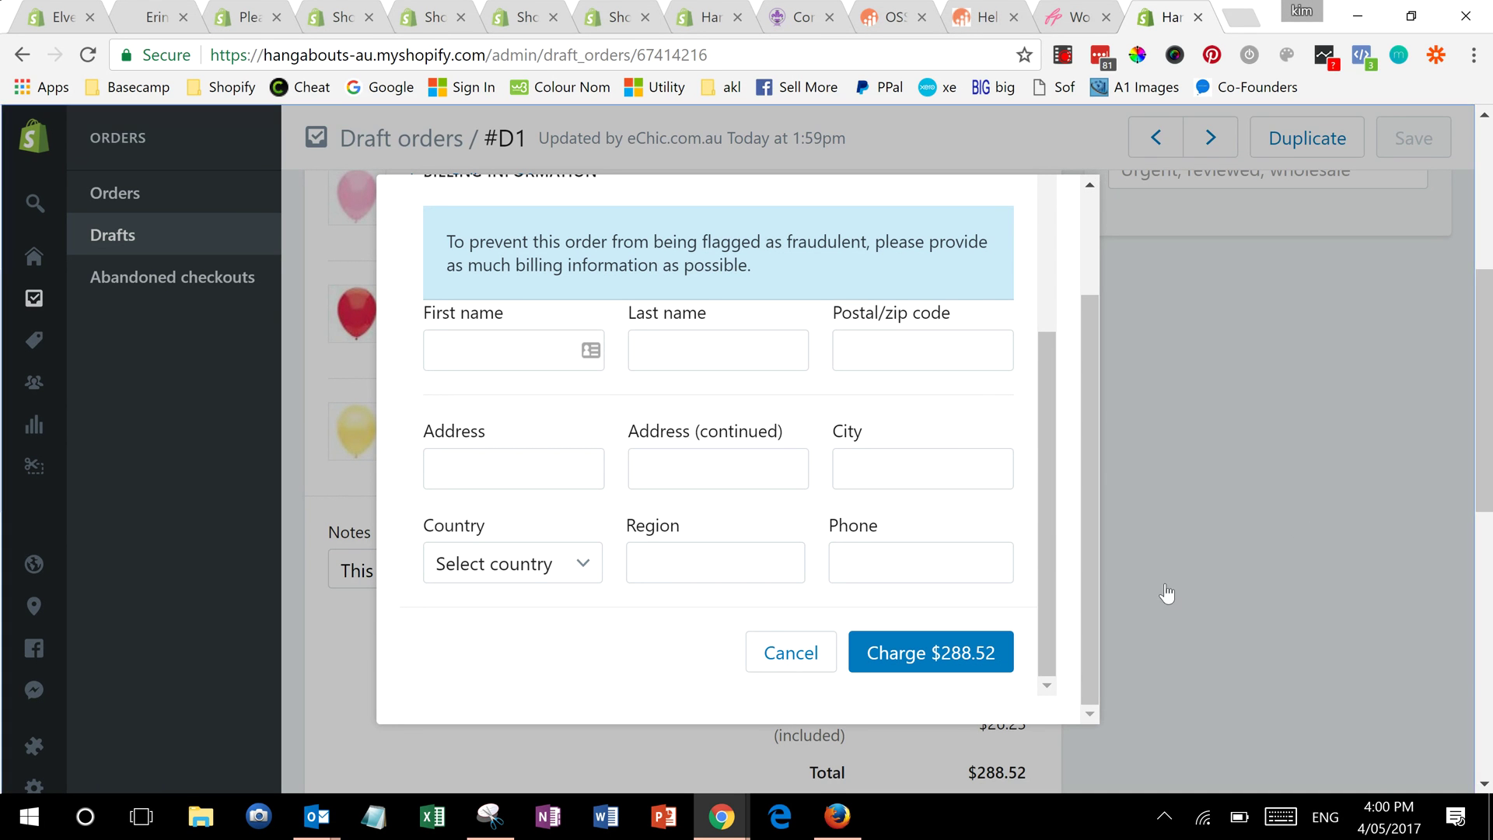
Cancel the card payment, attach an existing customer to draft #D1, and save it
left_click(813, 647)
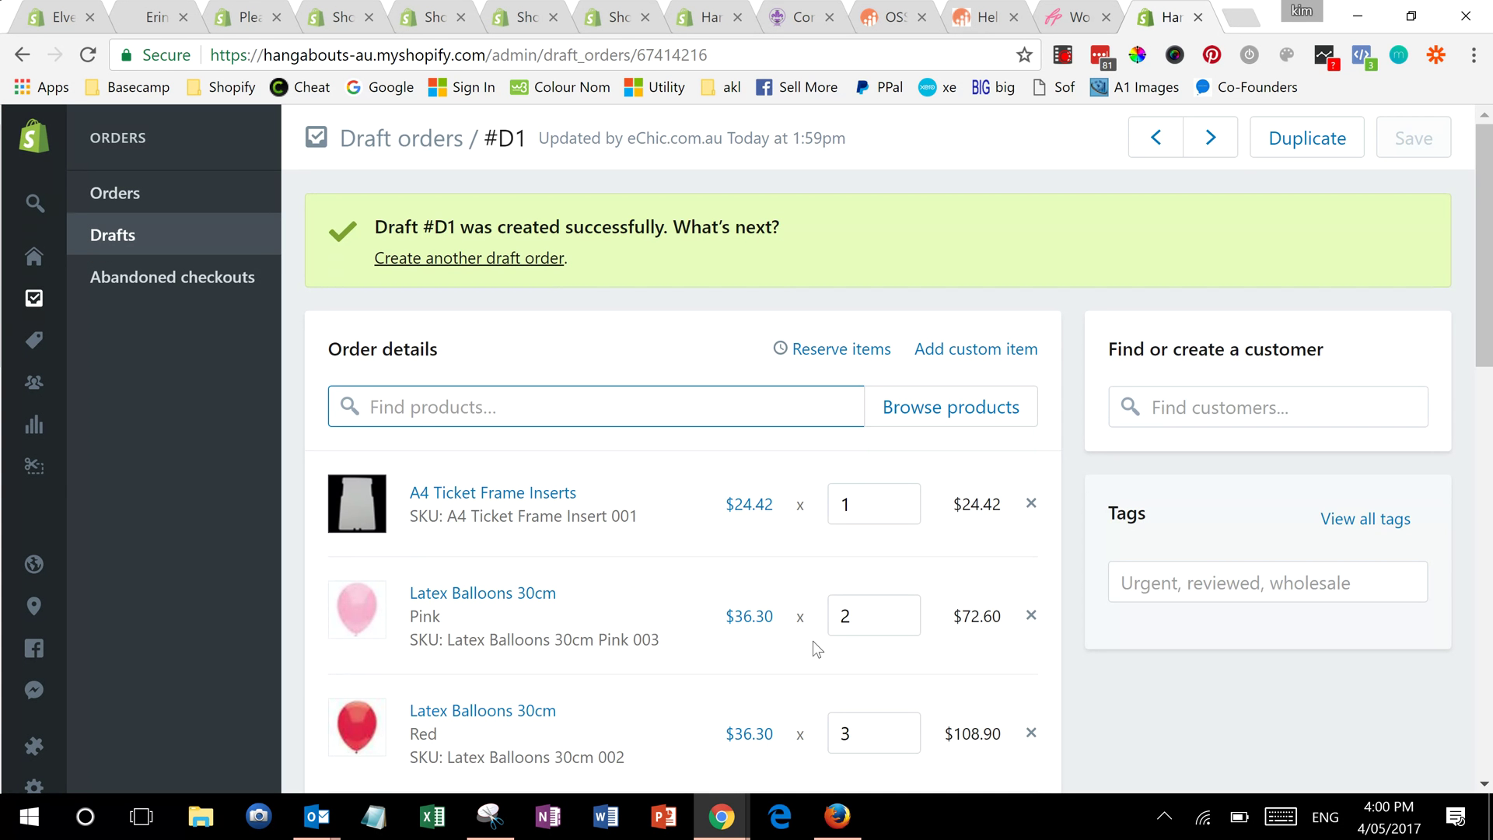
mouse_move(1486, 346)
left_mouse_down()
mouse_move(1486, 538)
mouse_move(1487, 356)
left_mouse_up()
left_click(1254, 371)
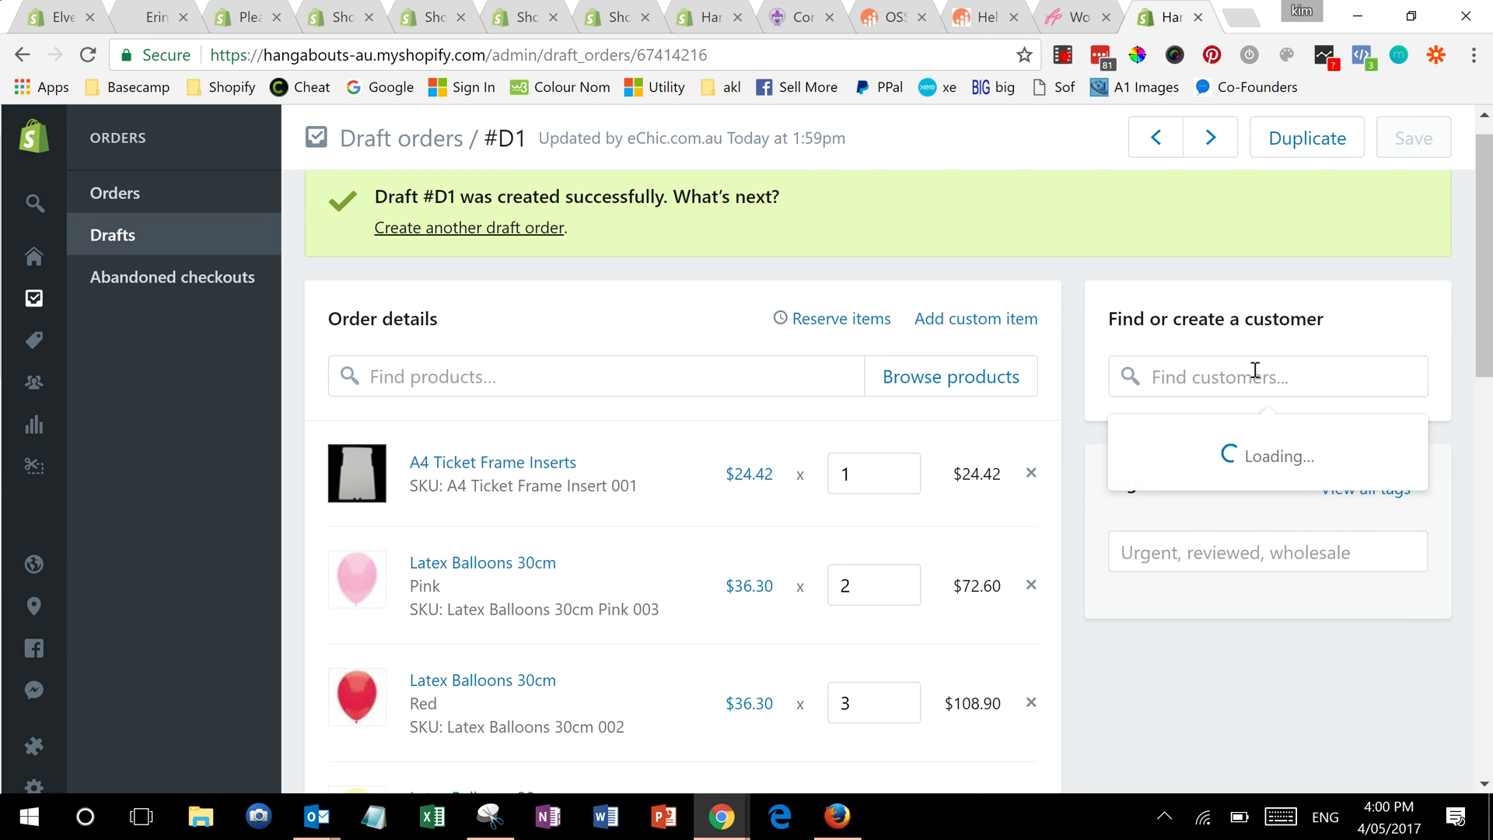
left_click(1218, 504)
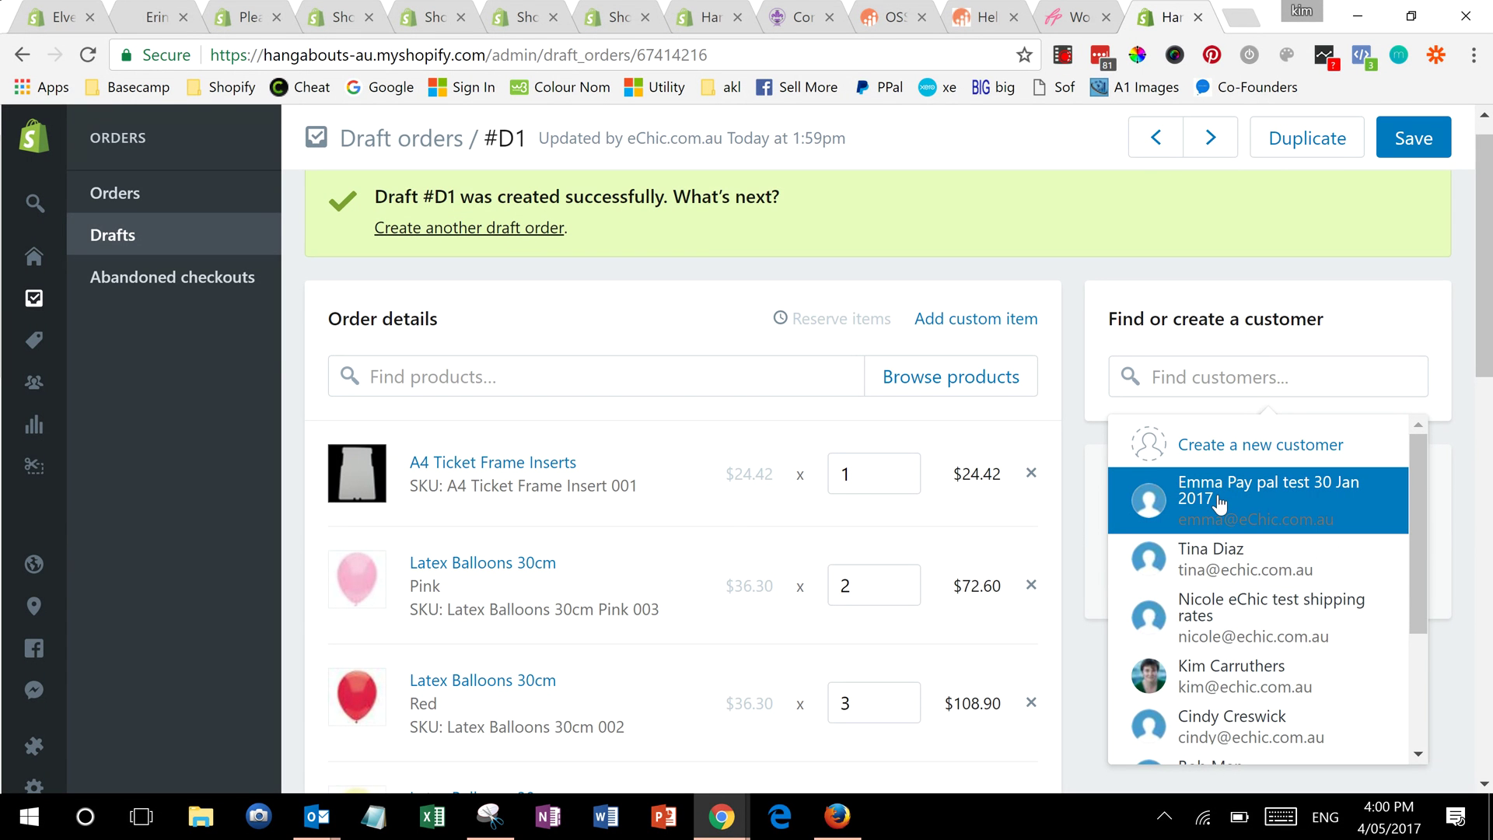
left_click(1278, 484)
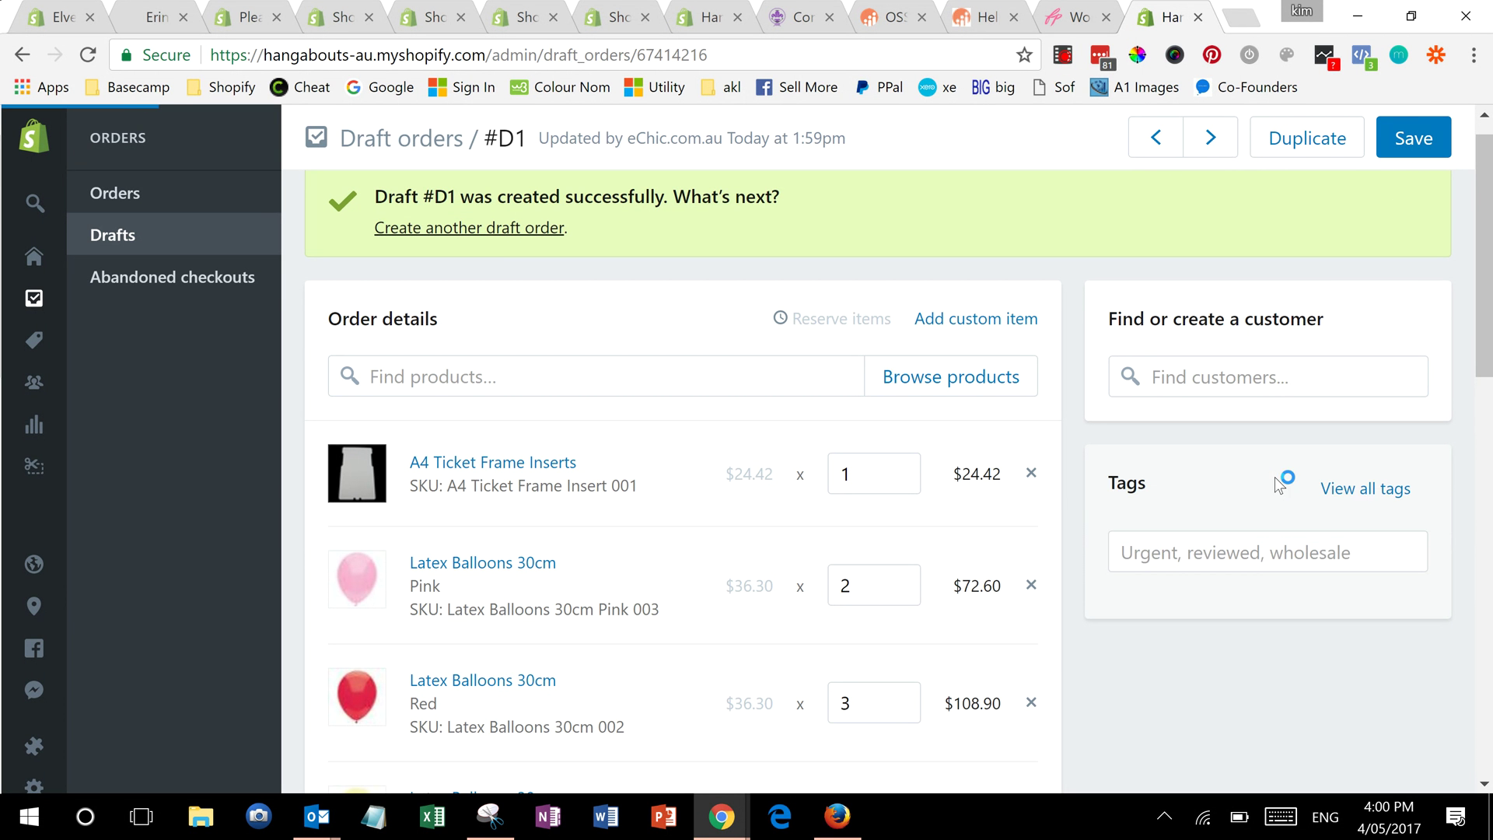
left_click(1414, 140)
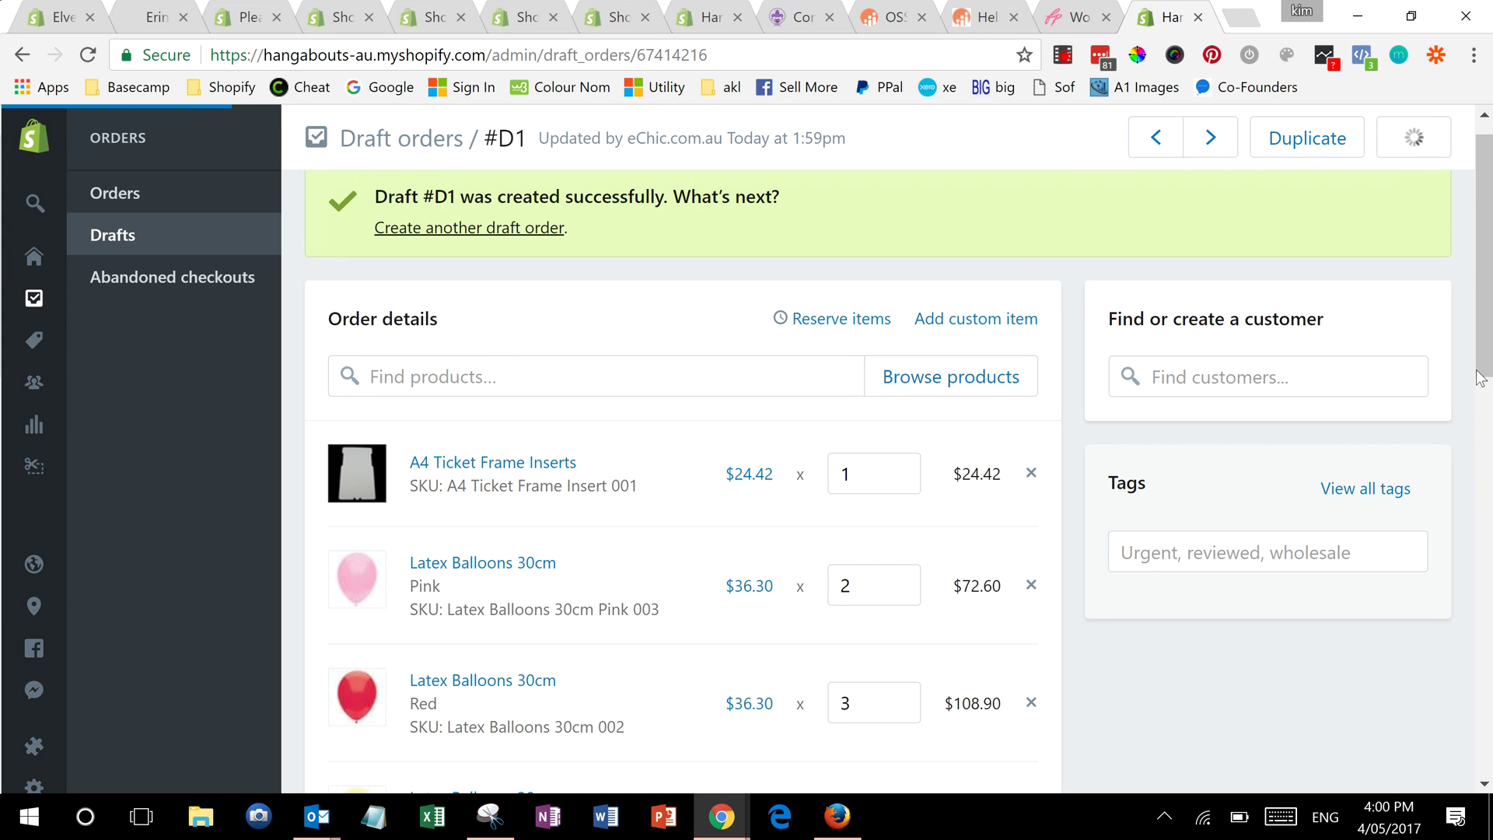
scroll(1411, 143, "down", 10)
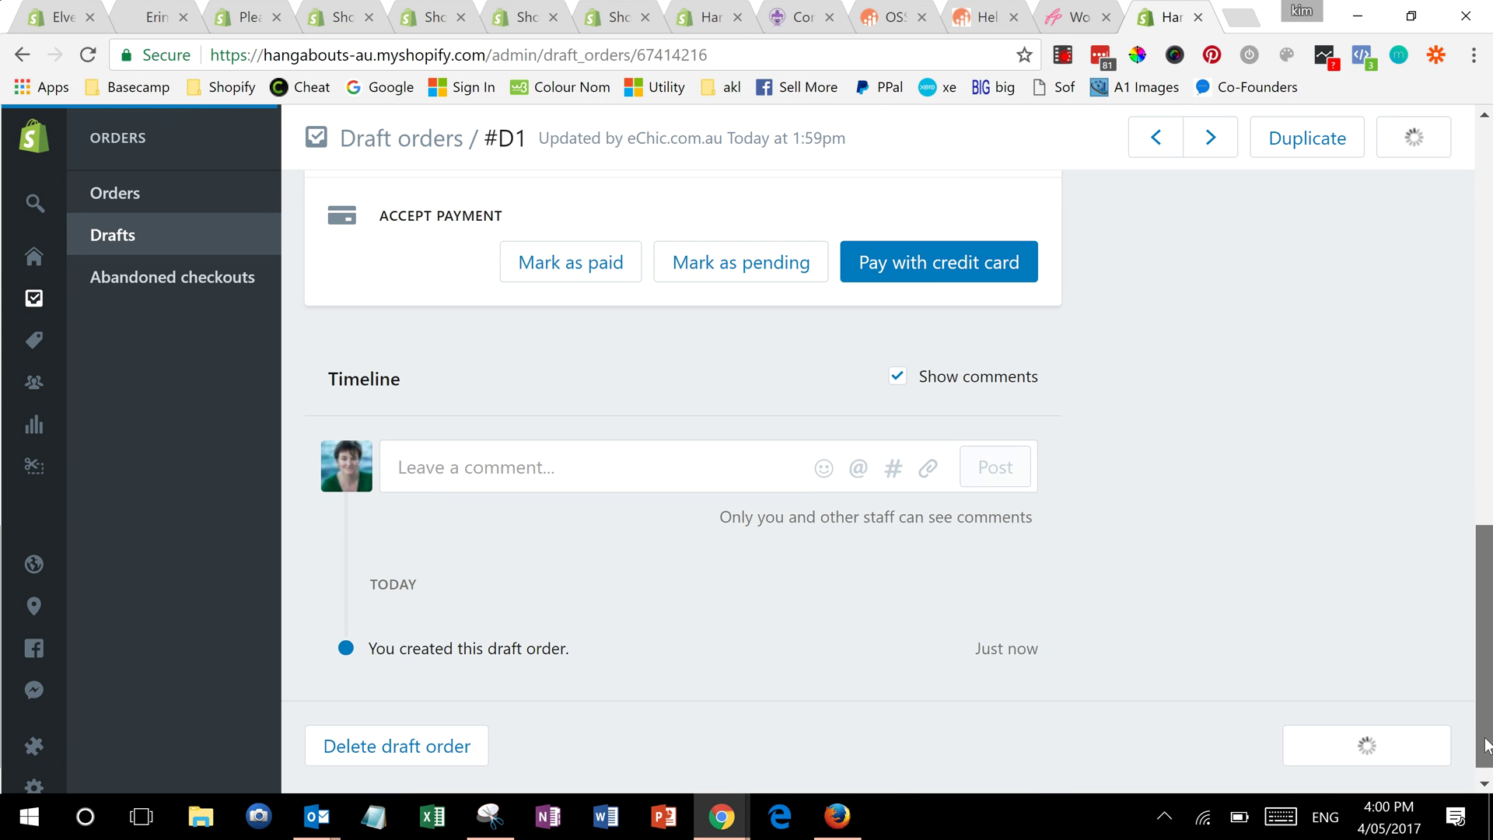